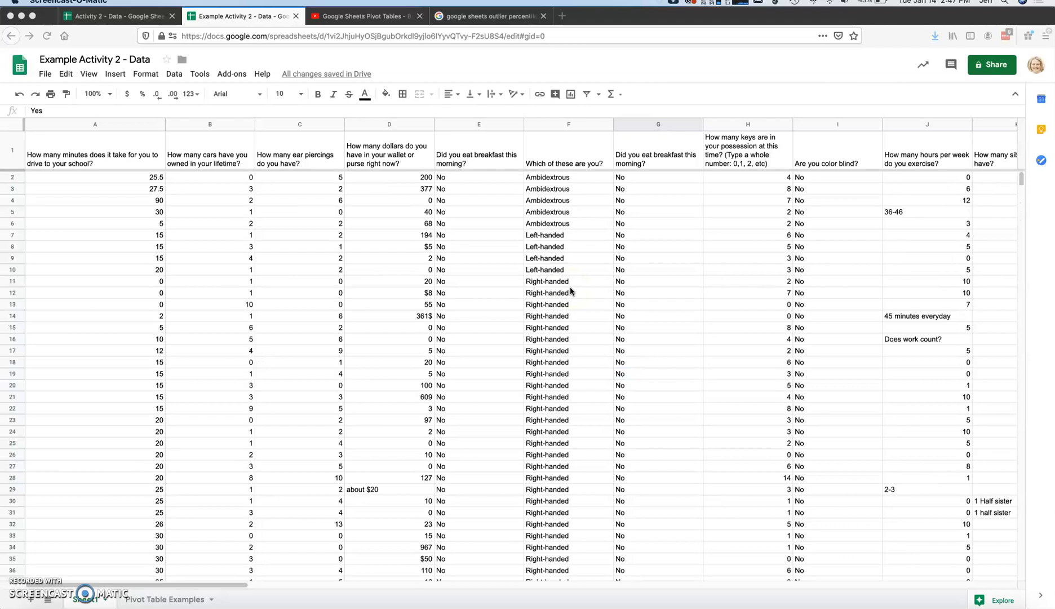
Create a pivot table from Sheet1!A1:AI127 on the existing Pivot Table Examples sheet, starting at cell A23.
left_click(561, 249)
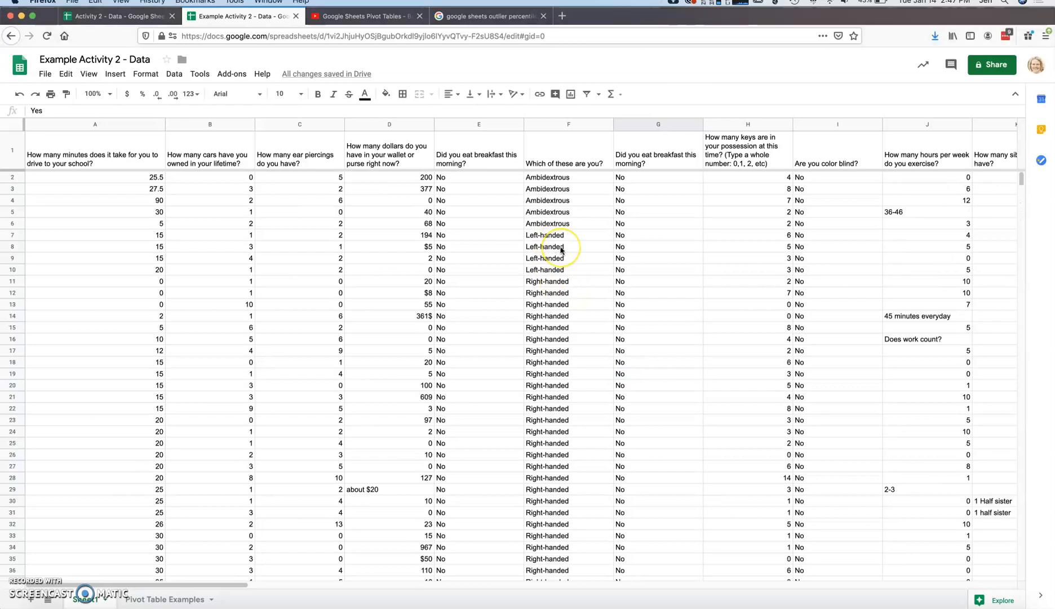
left_click(551, 269)
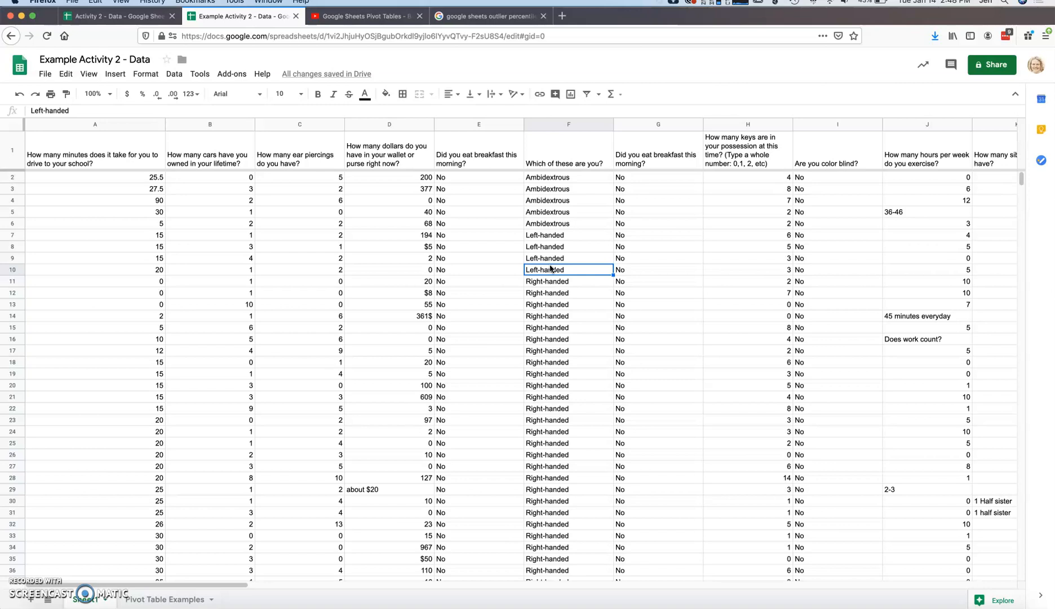
left_click(178, 77)
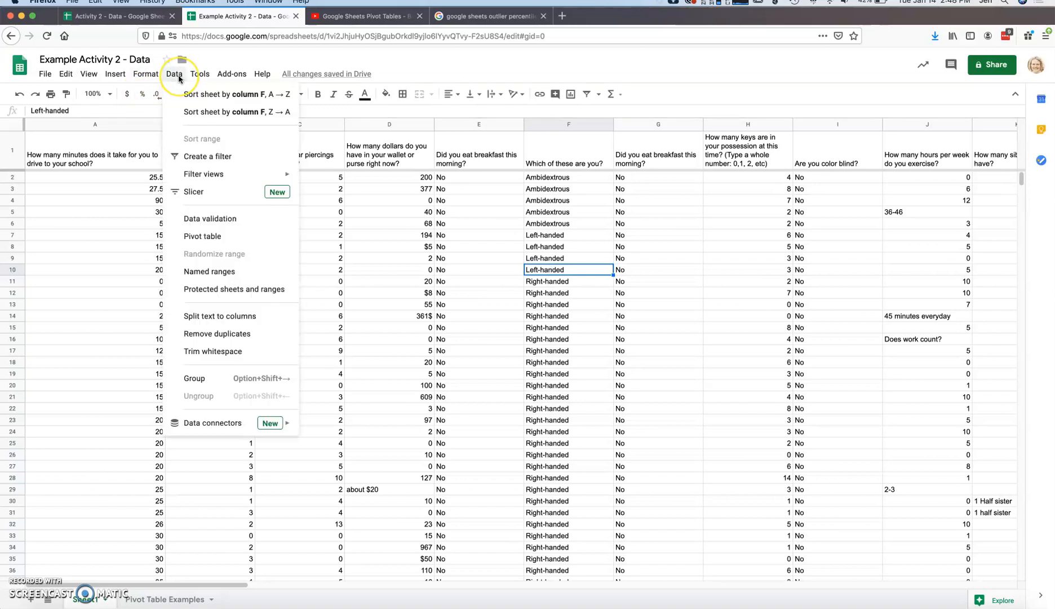
left_click(216, 237)
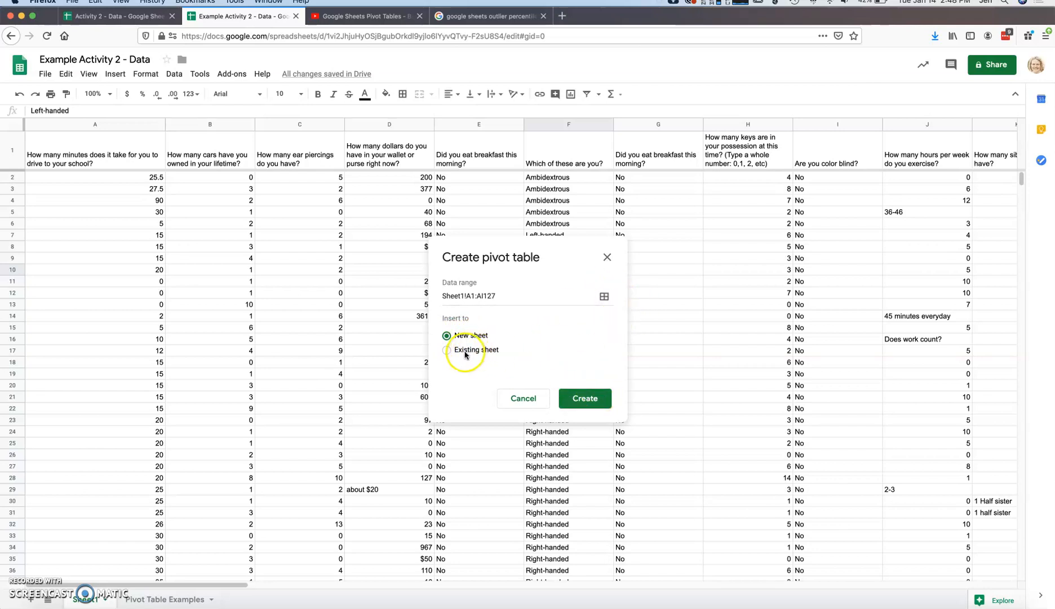
left_click(466, 354)
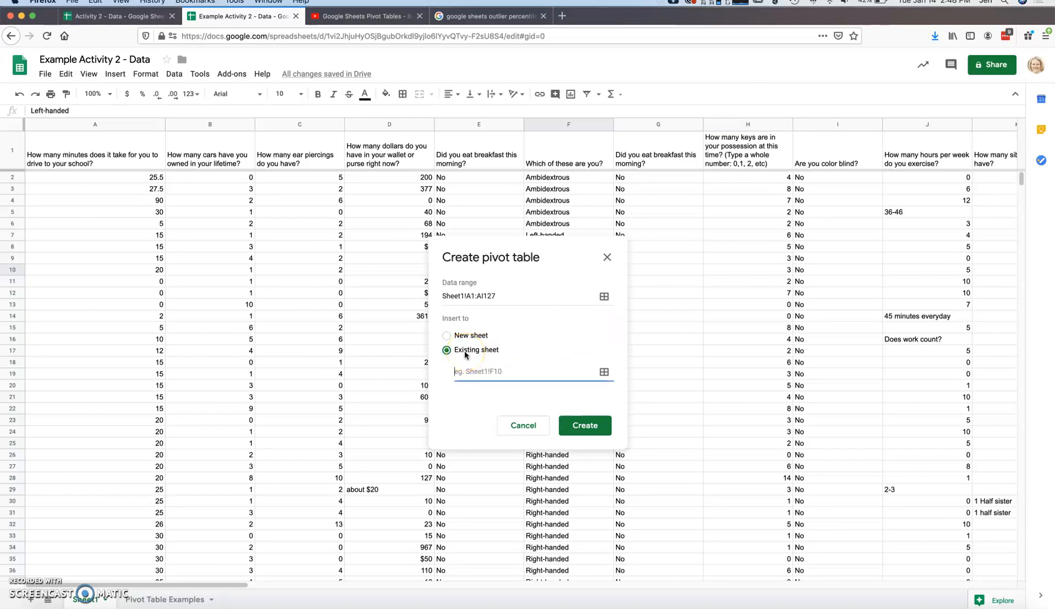
left_click(604, 372)
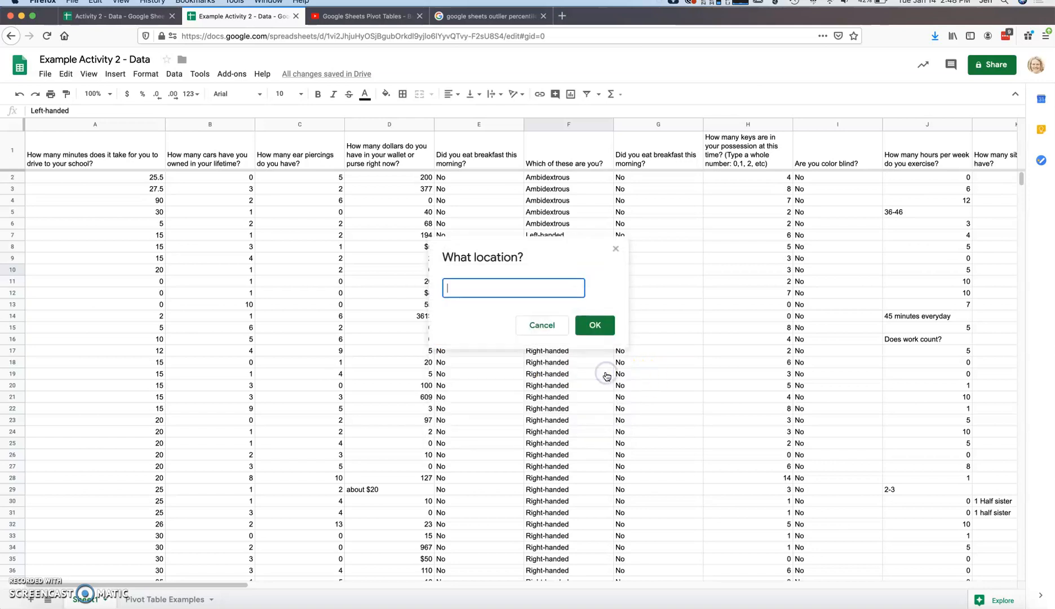
left_click(176, 600)
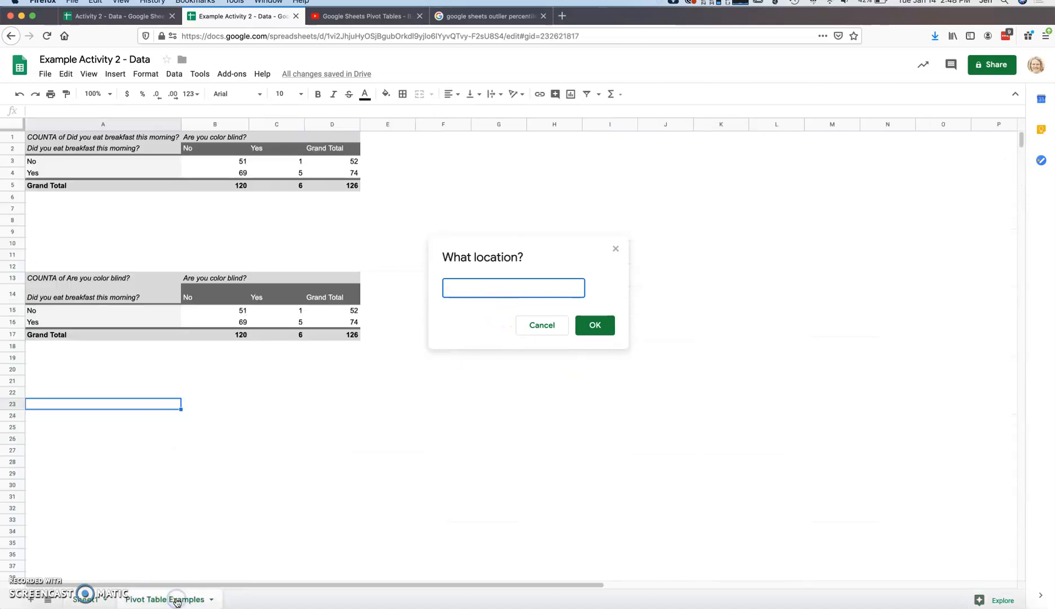
left_click(72, 408)
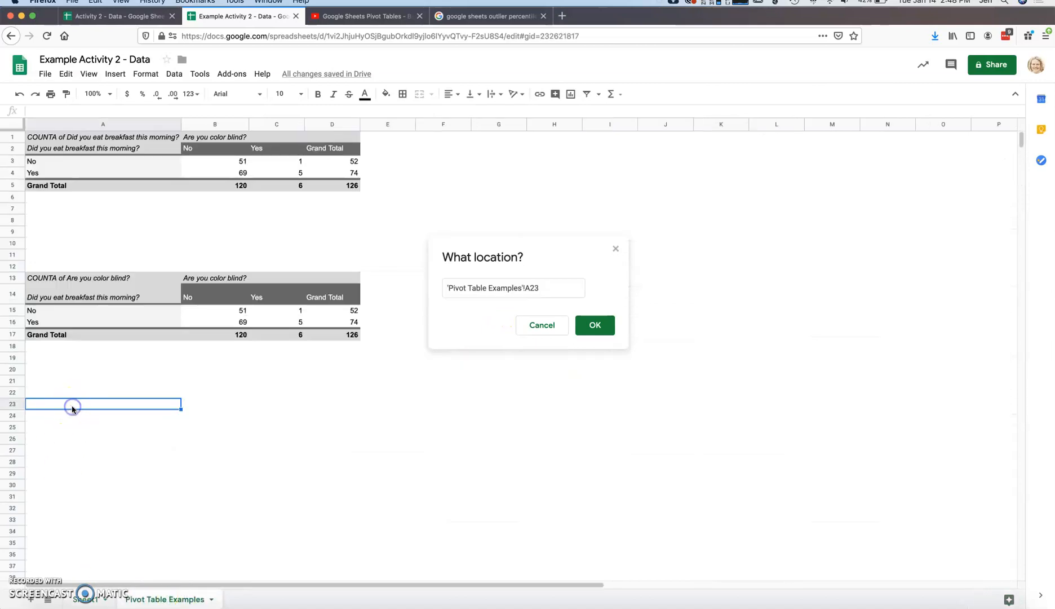
left_click(596, 326)
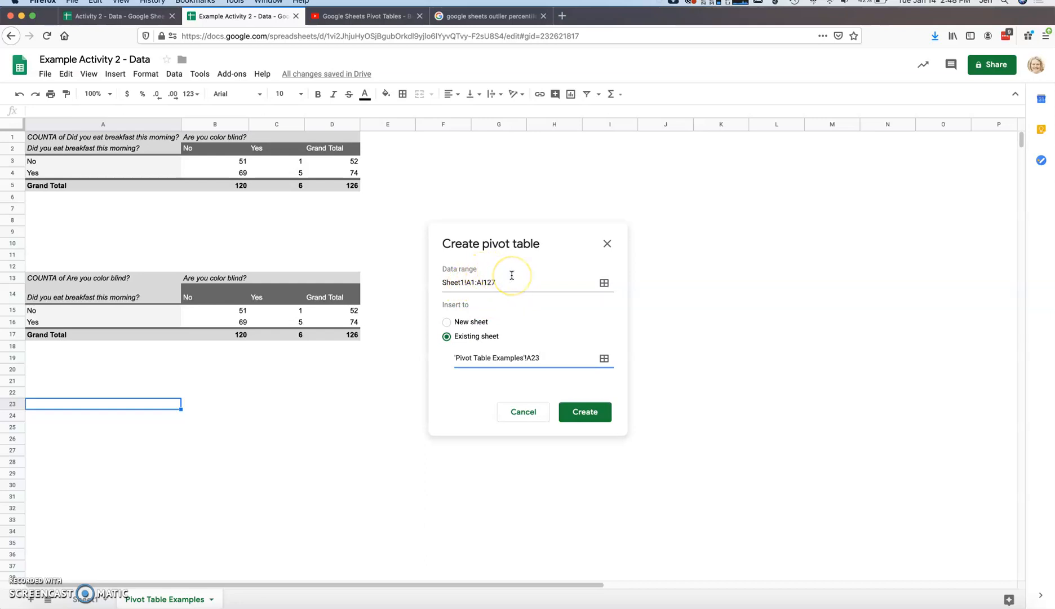
left_click(586, 411)
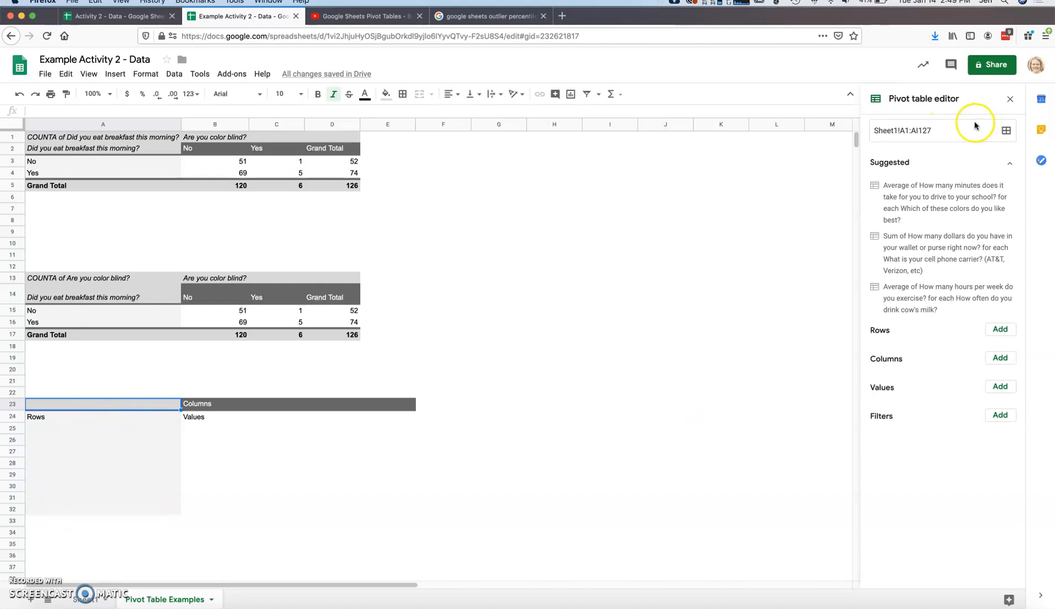
Add "Did you eat breakfast this morning?" as the pivot table's rows and "Are you color blind?" as its columns.
left_click(1000, 330)
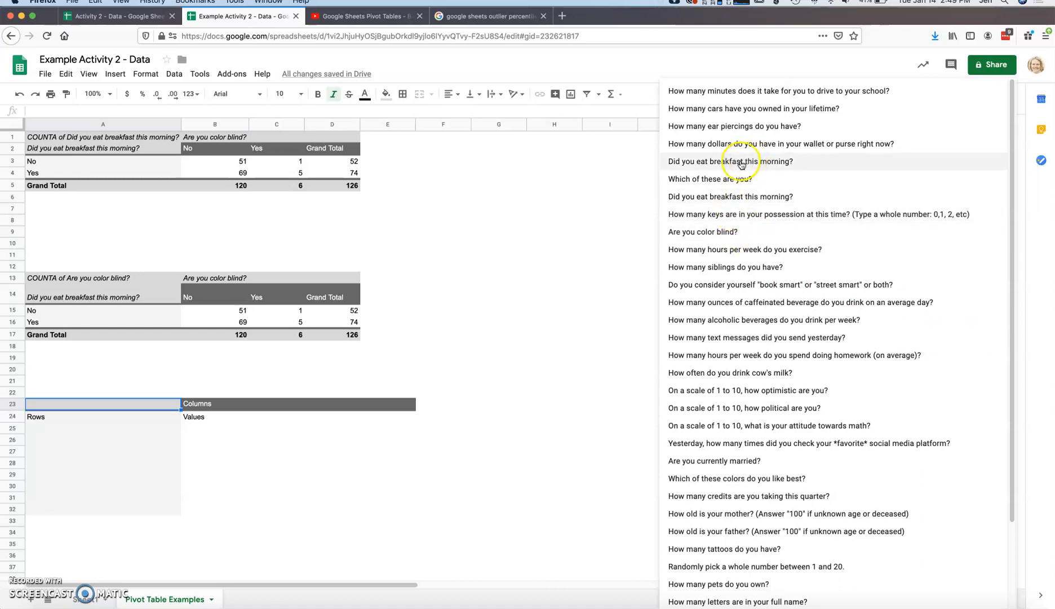
left_click(747, 163)
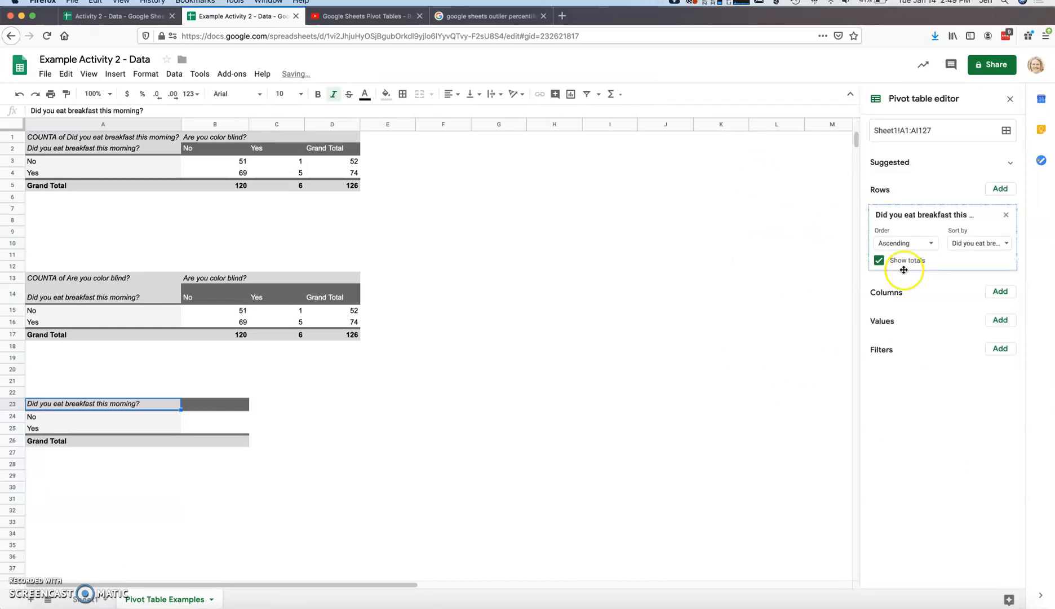
left_click(1001, 291)
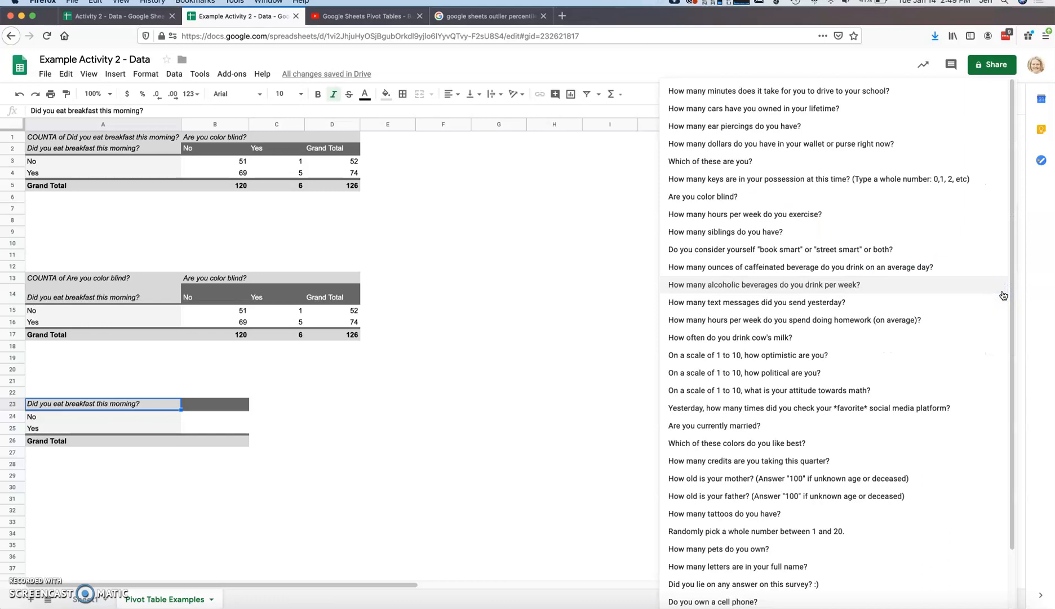
left_click(724, 199)
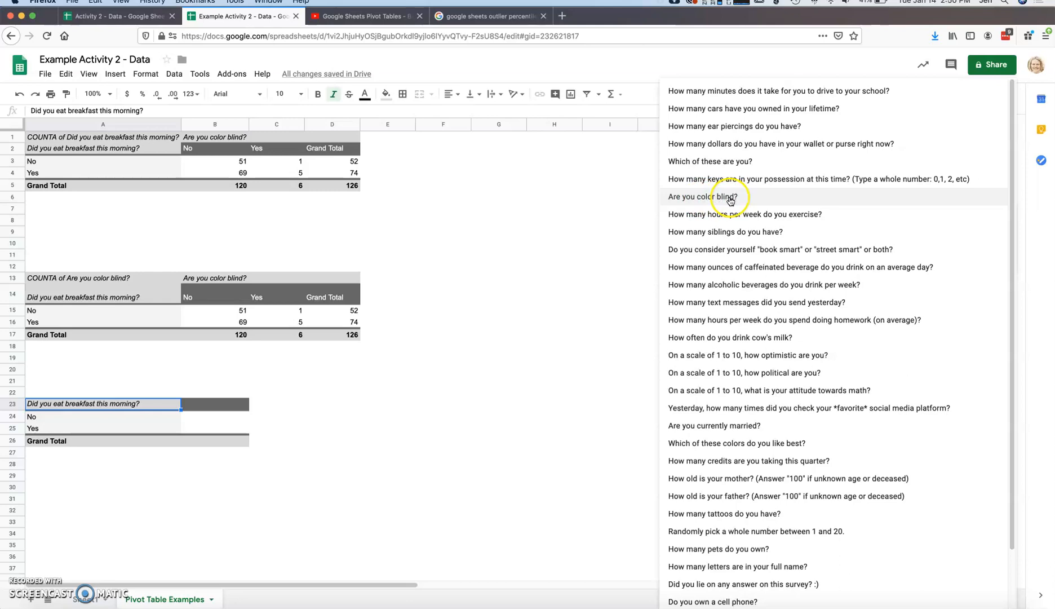
left_click(730, 198)
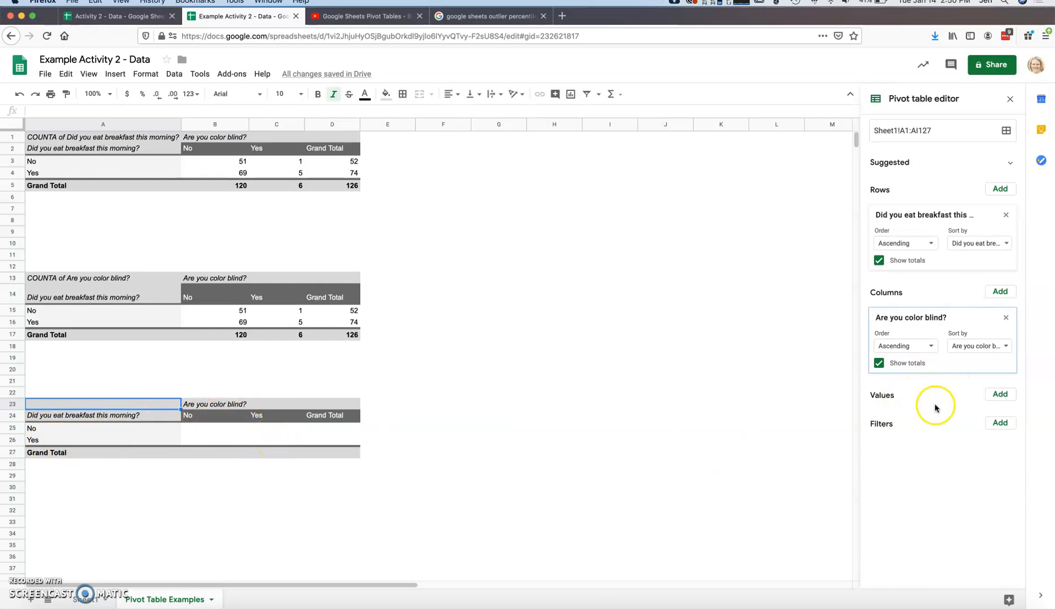
Add "Did you eat breakfast this morning?" as the pivot table's values, summarized by COUNTA.
left_click(1001, 395)
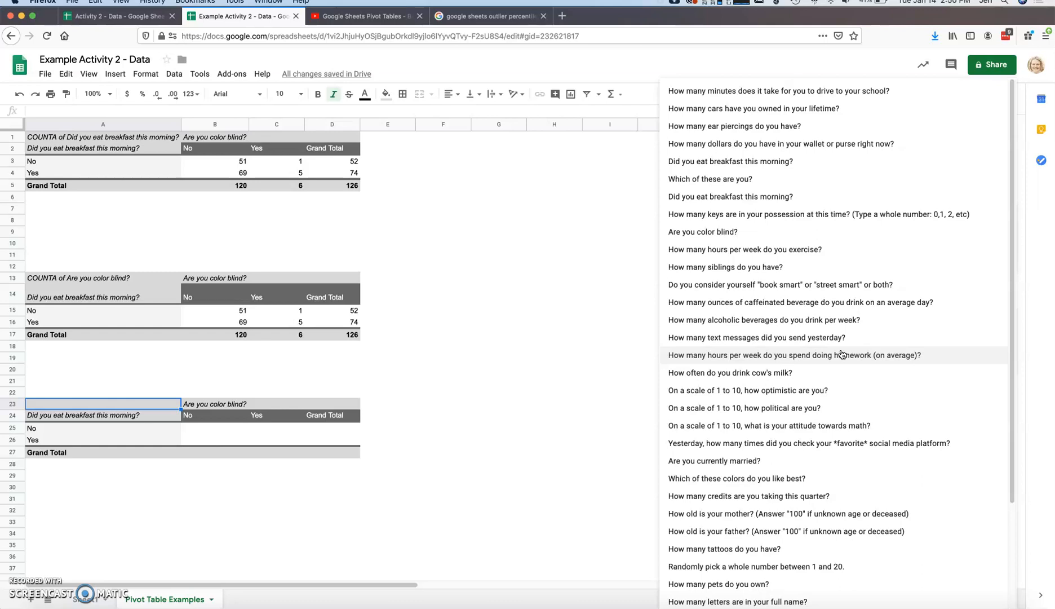
left_click(733, 162)
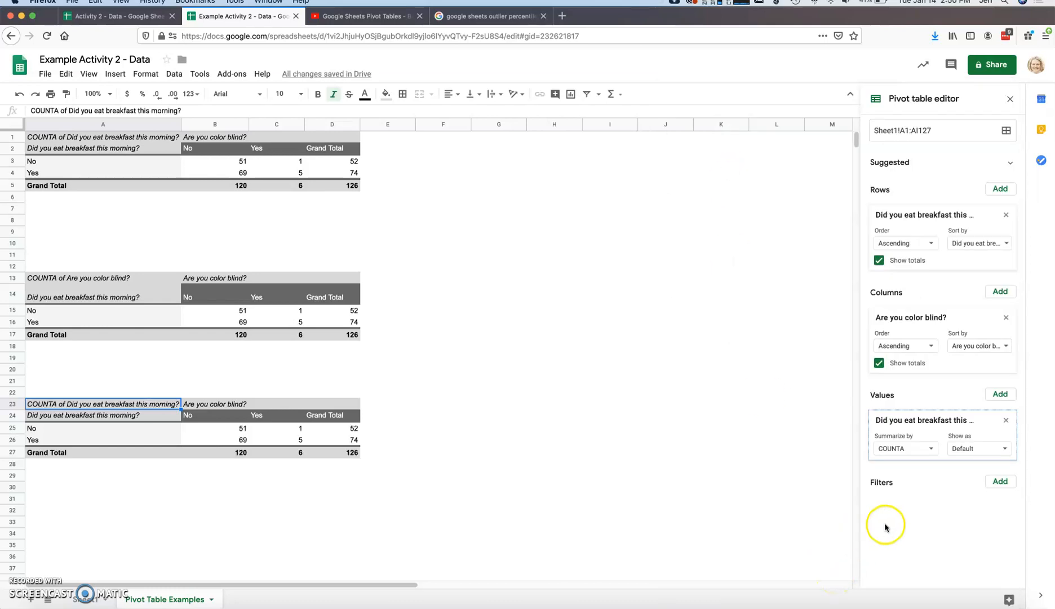
left_click(934, 450)
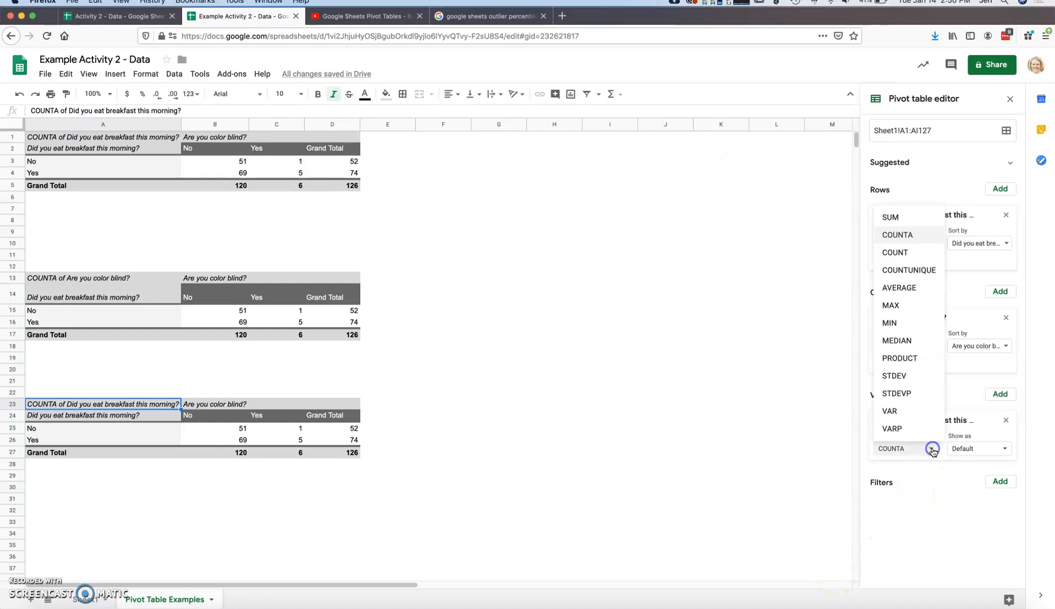
left_click(914, 239)
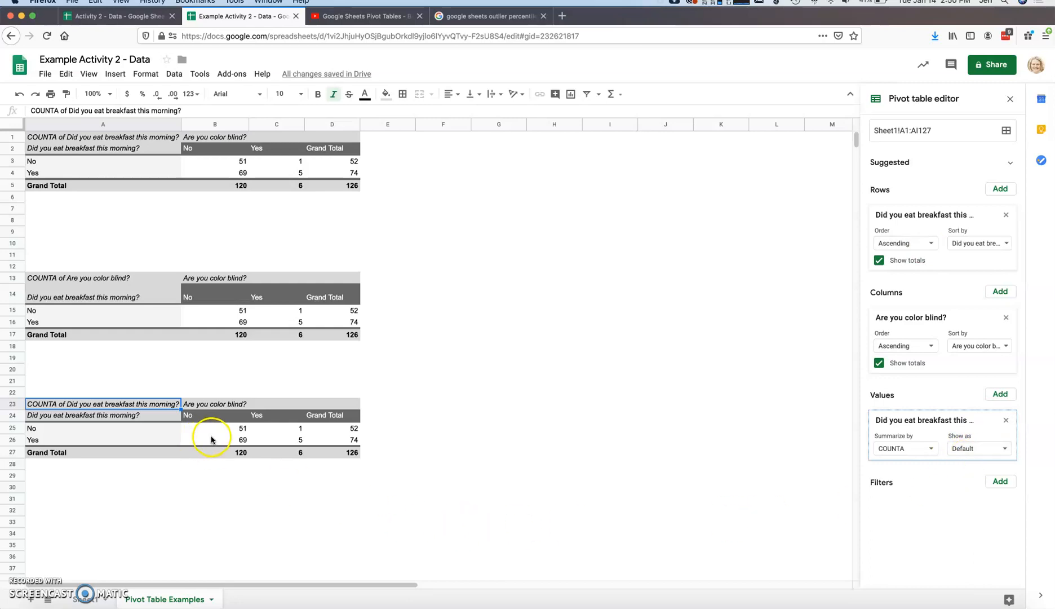
Examine the counts for each breakfast and color-blindness combination in the pivot table starting at A23.
left_click(228, 427)
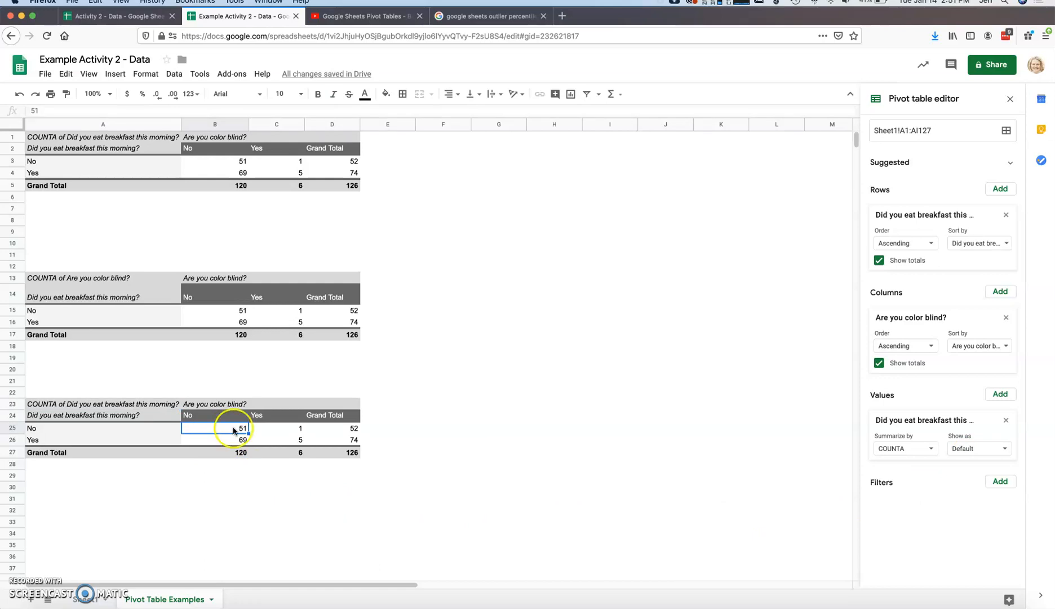
left_click(277, 432)
left_click_drag(232, 428, 354, 451)
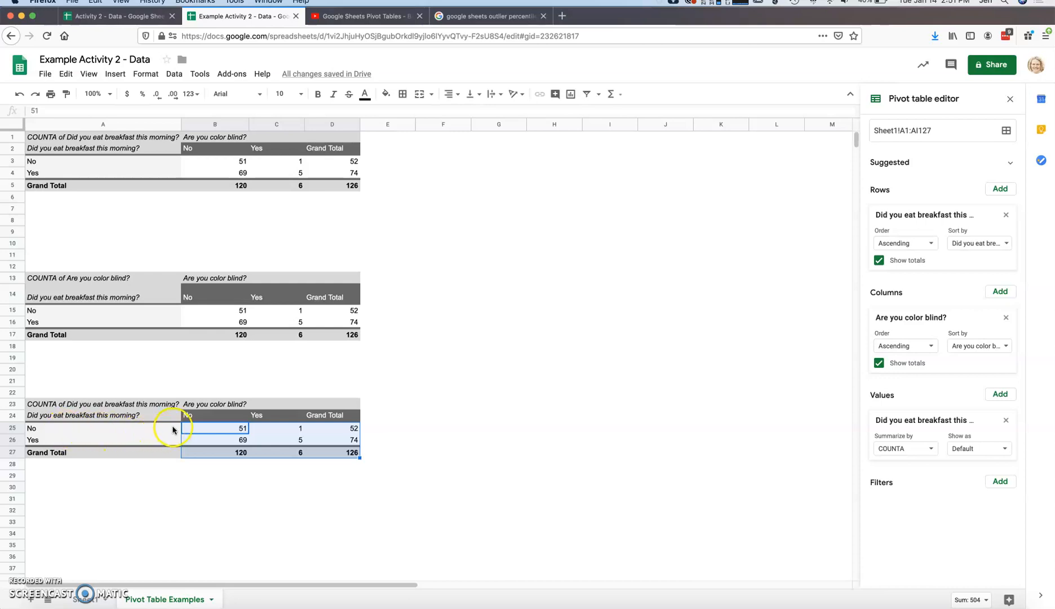
left_click(213, 431)
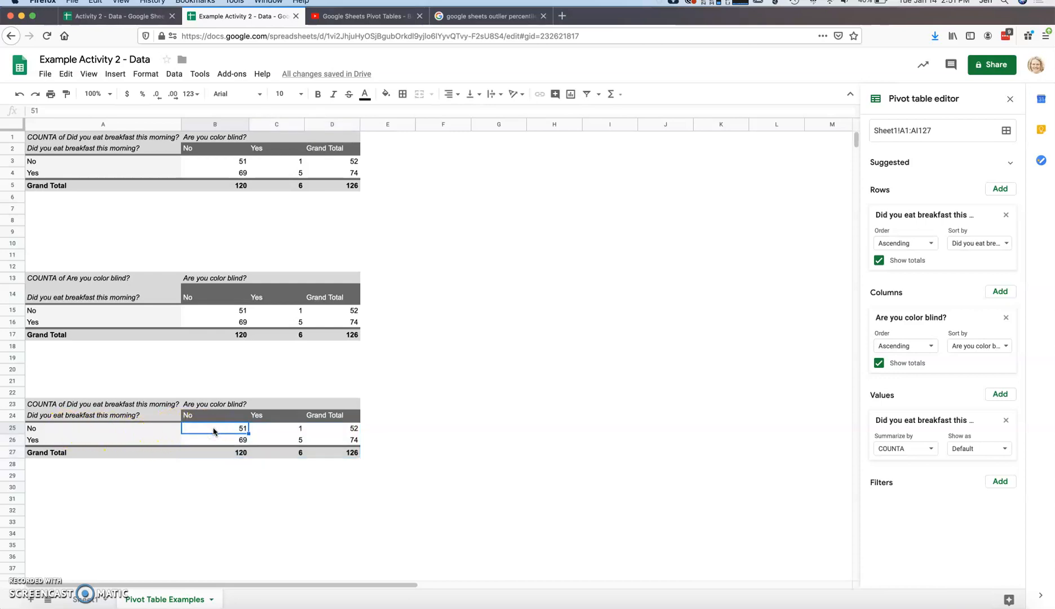
left_click(283, 430)
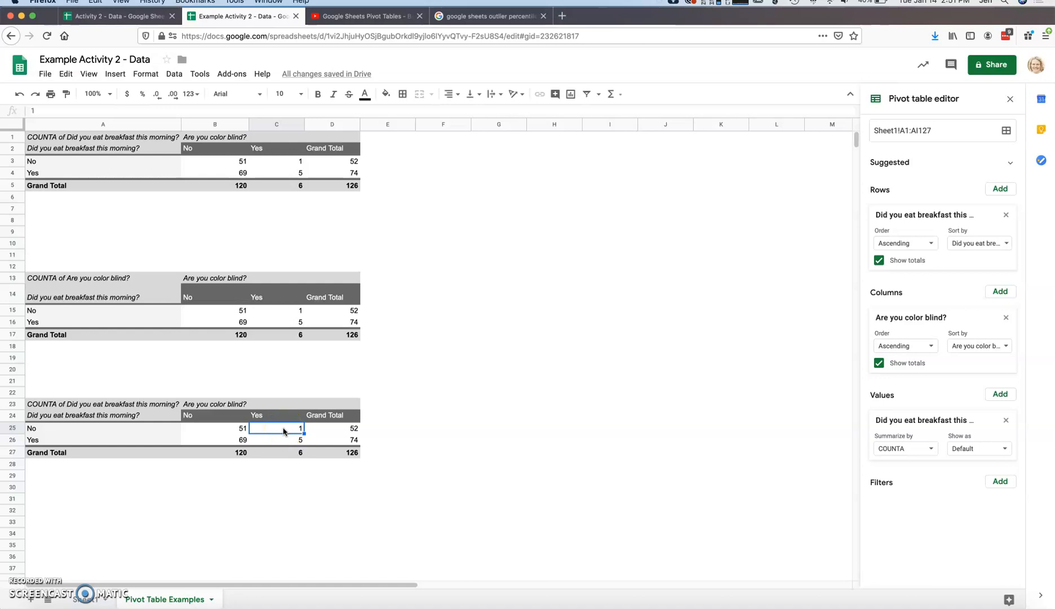
left_click(286, 441)
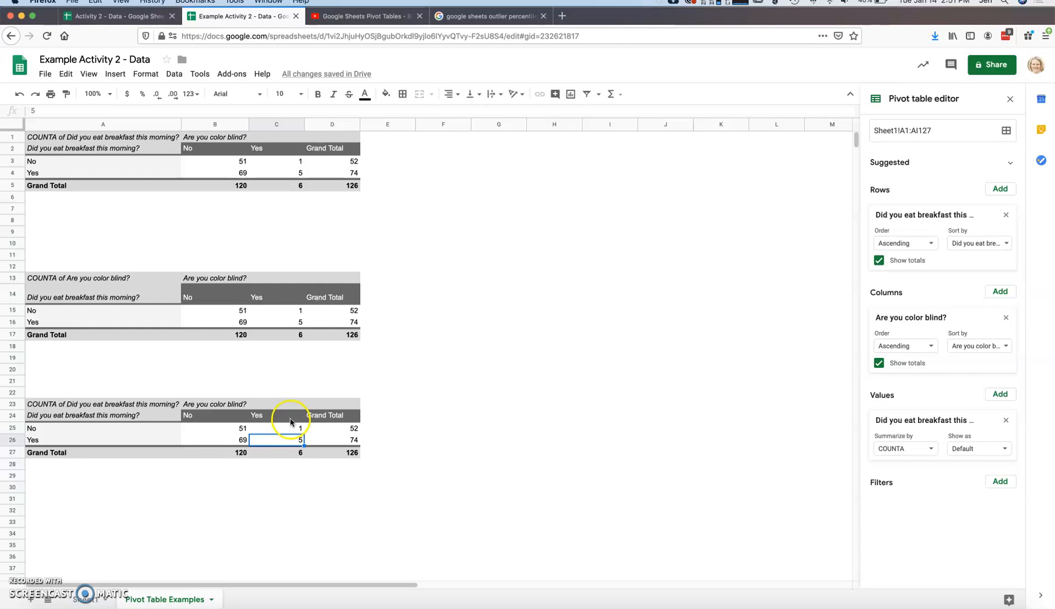
left_click_drag(286, 415, 287, 444)
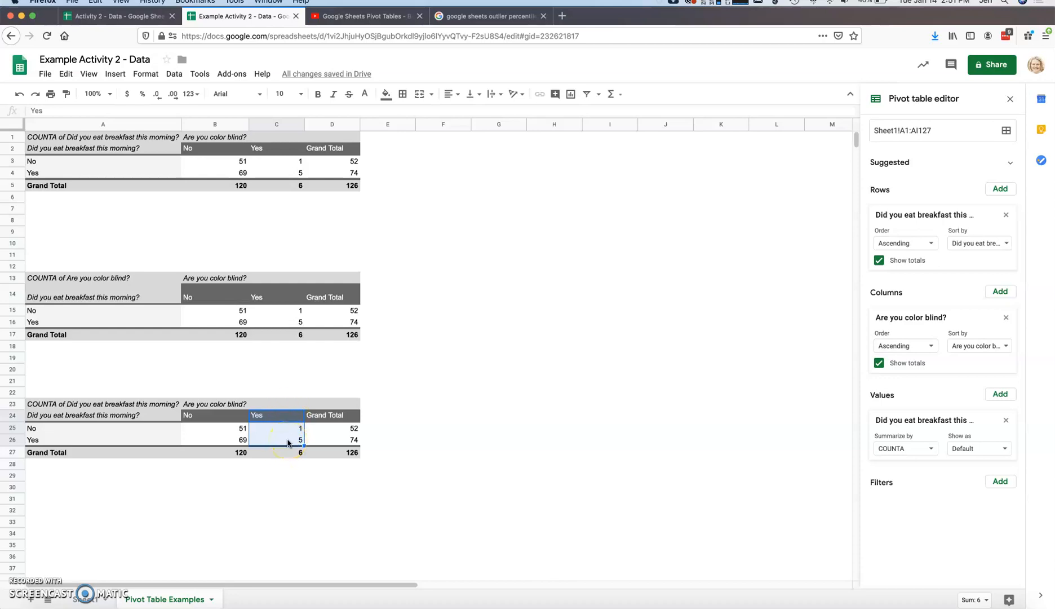
left_click_drag(118, 443, 286, 440)
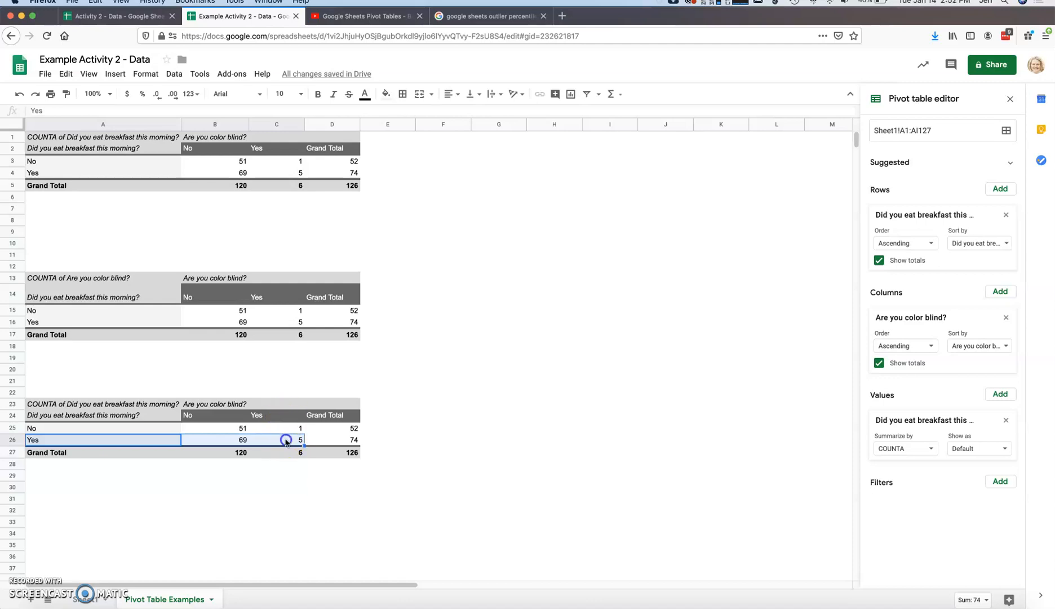
left_click(286, 442)
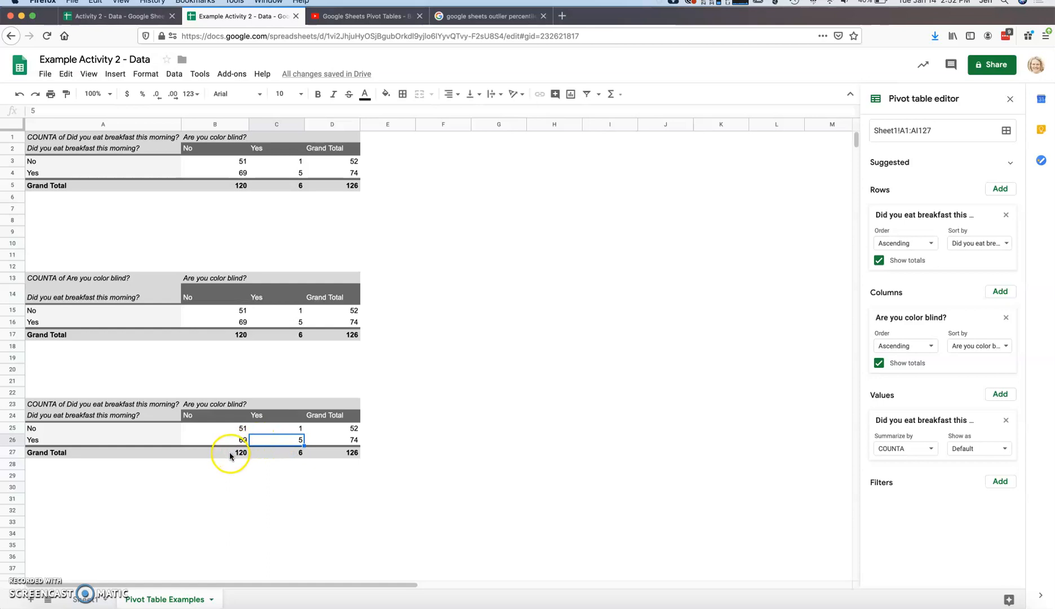
Check the row totals, column totals and overall grand total of the pivot table starting at A23.
left_click(230, 452)
left_click(285, 451)
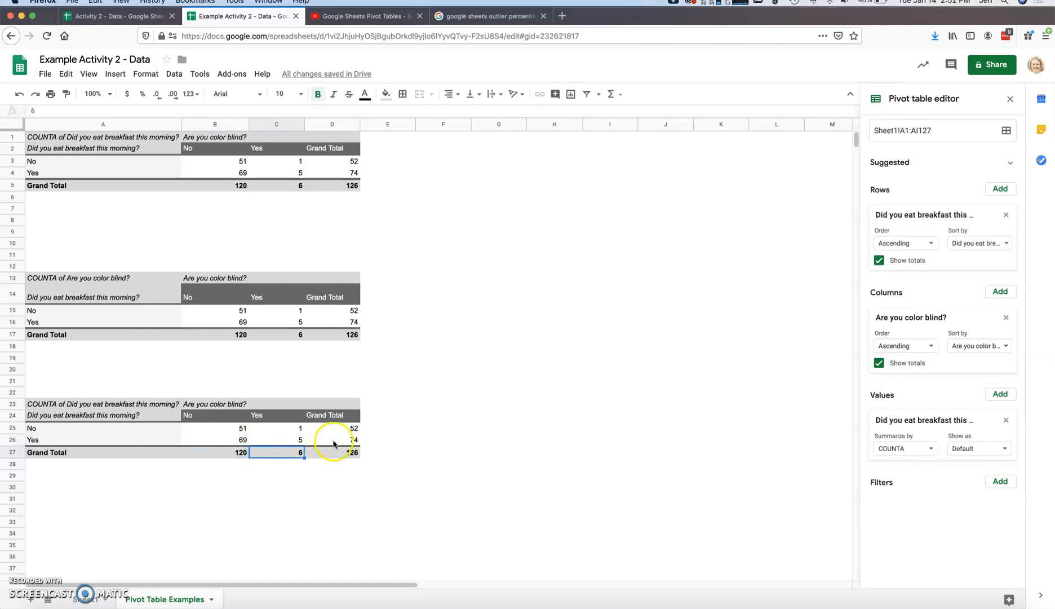
left_click(352, 428)
left_click(351, 440)
left_click(353, 453)
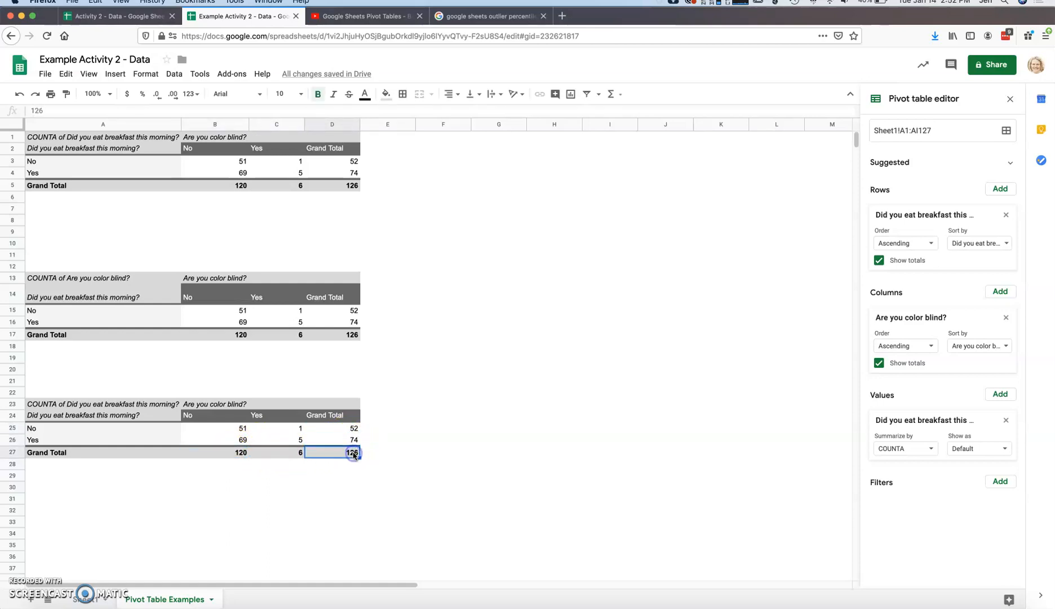
left_click_drag(351, 429, 341, 441)
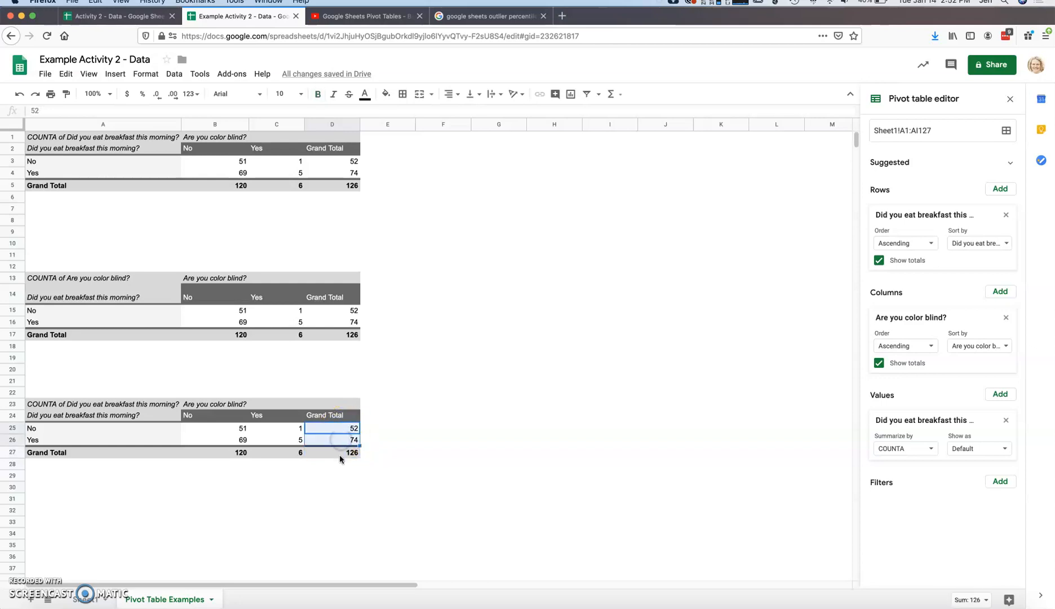
left_click(230, 458)
left_click_drag(226, 454, 275, 457)
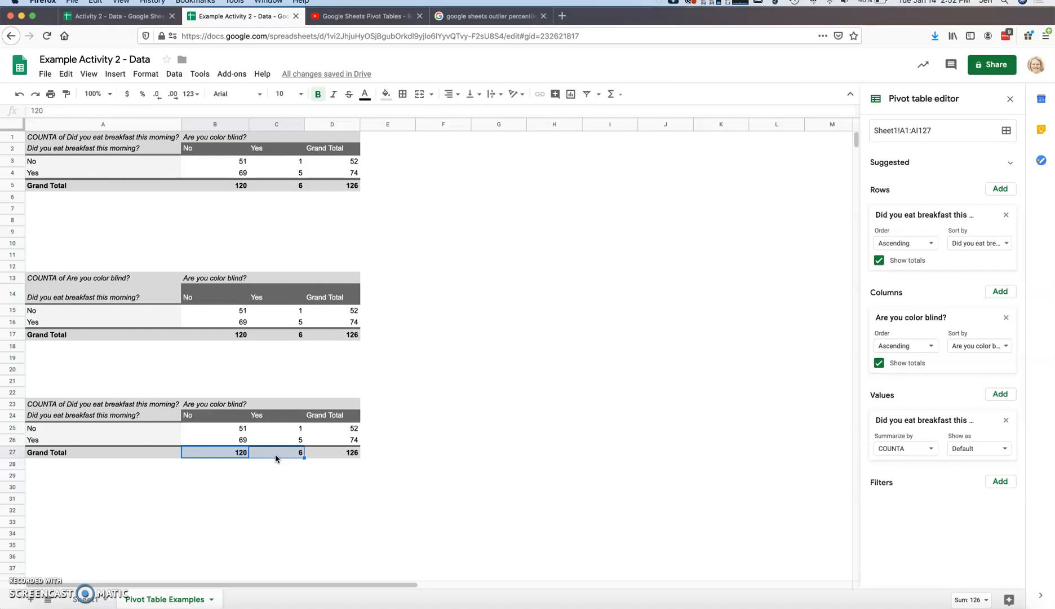
left_click(335, 451)
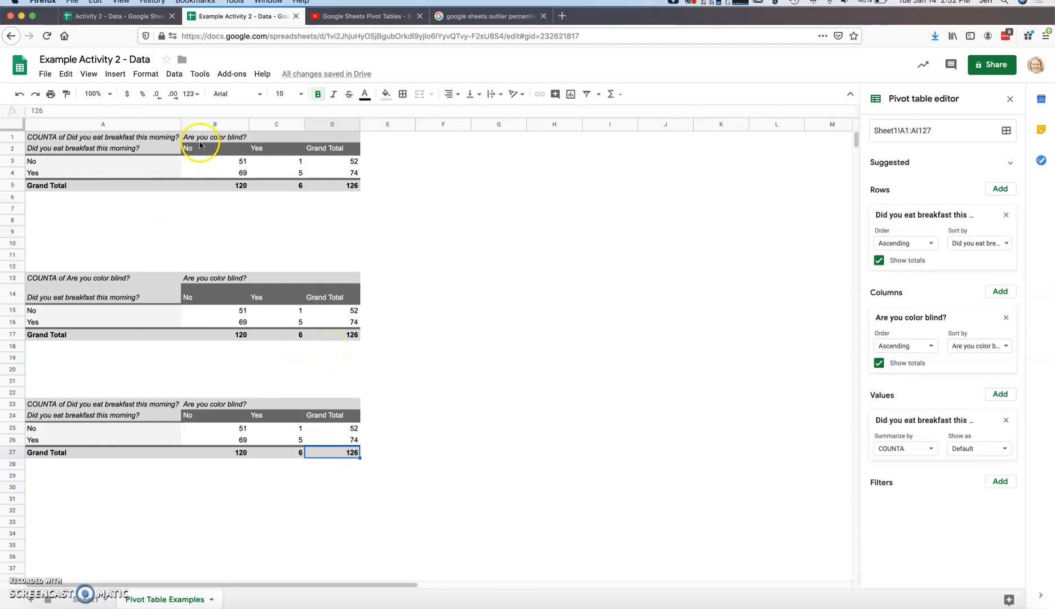
Compare the breakfast and color-blindness counts in the pivot table starting at A1 with those in the new table.
left_click(224, 164)
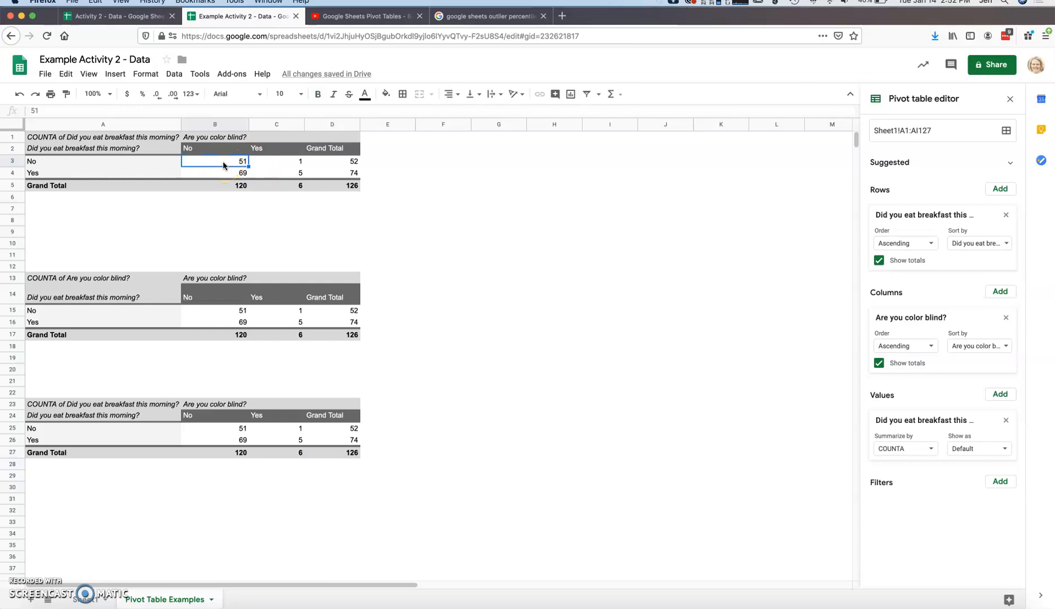
left_click(275, 162)
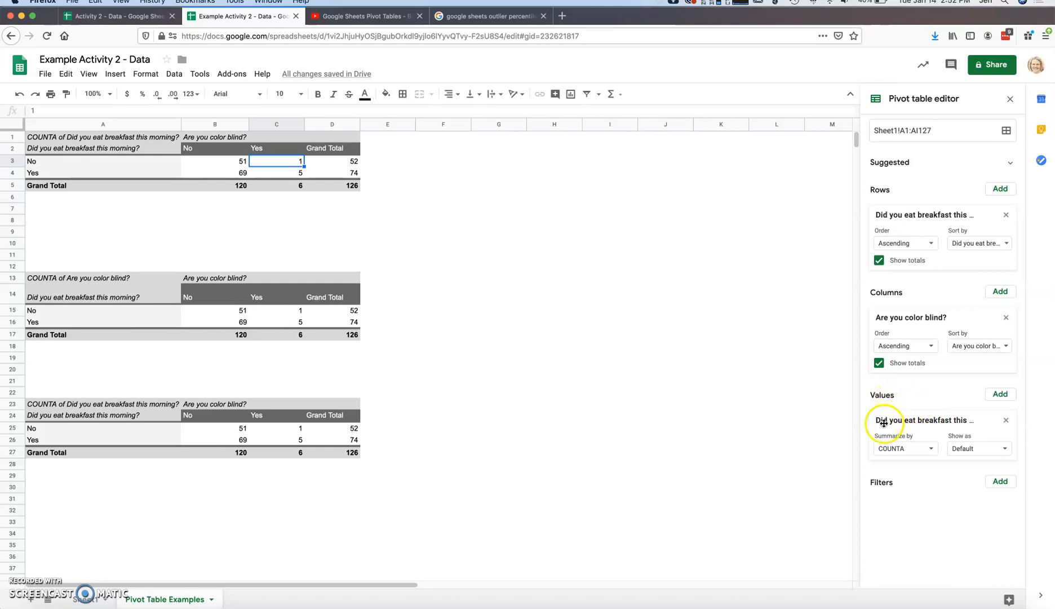
left_click(283, 173)
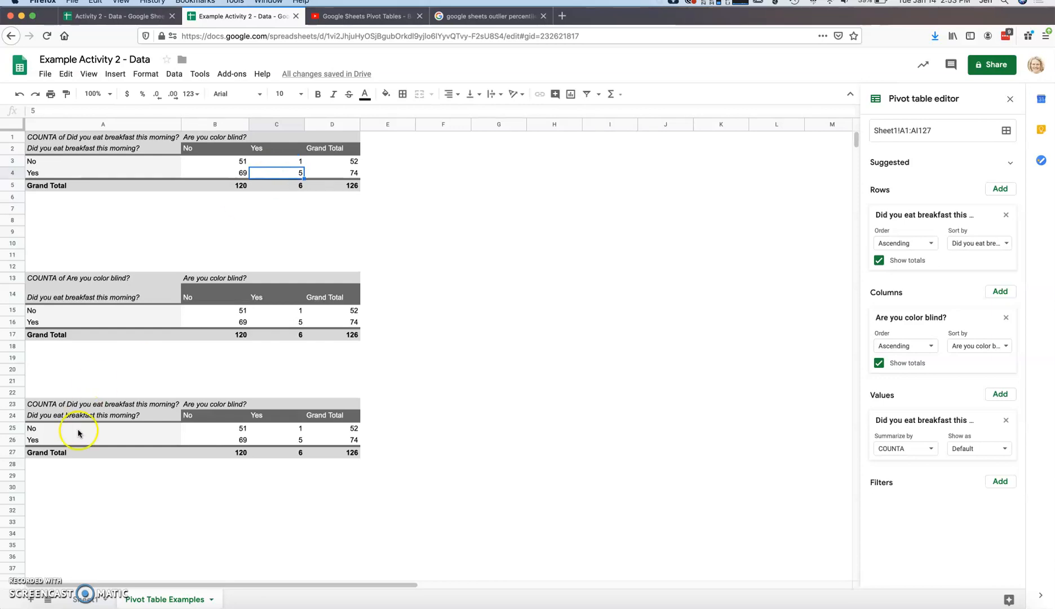
Find and select the color-blind "Yes" answers in I123:I127 of Sheet1, where breakfast was also answered Yes.
left_click(85, 594)
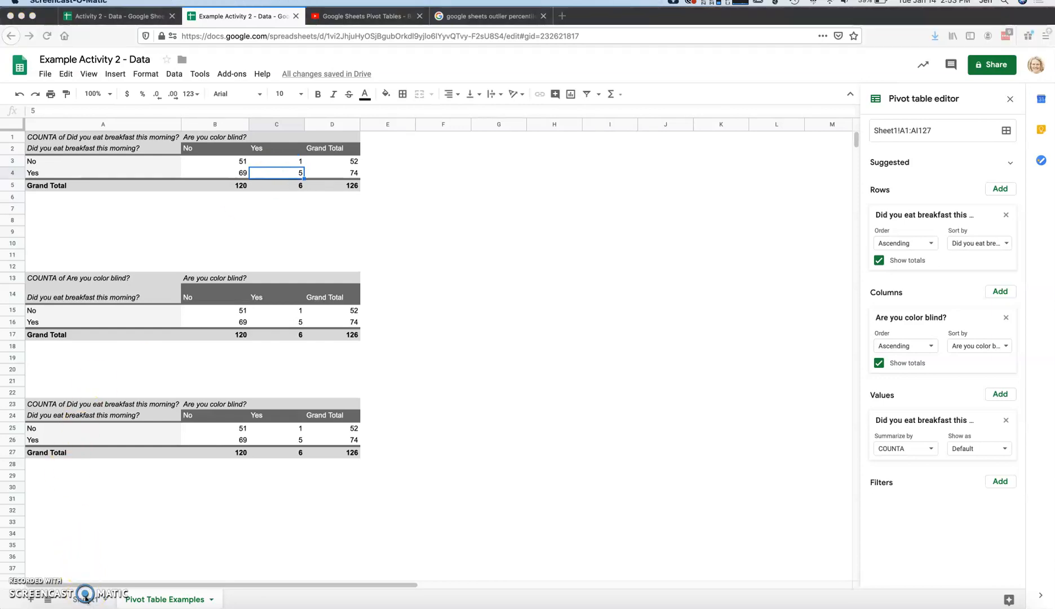
left_click(87, 599)
left_click(88, 599)
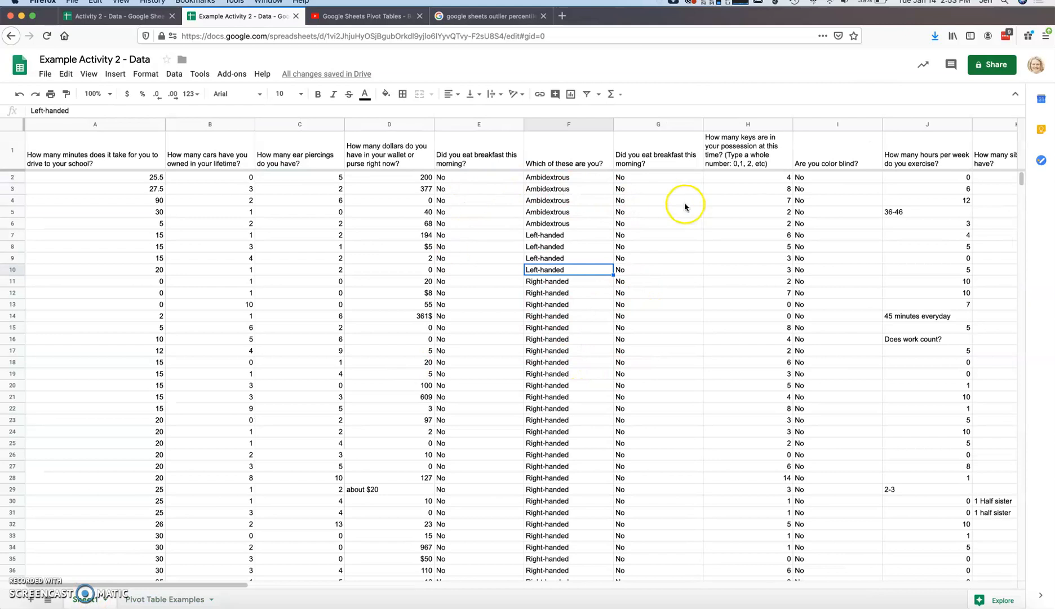
scroll(649, 276, "down", 1)
scroll(648, 276, "down", 6)
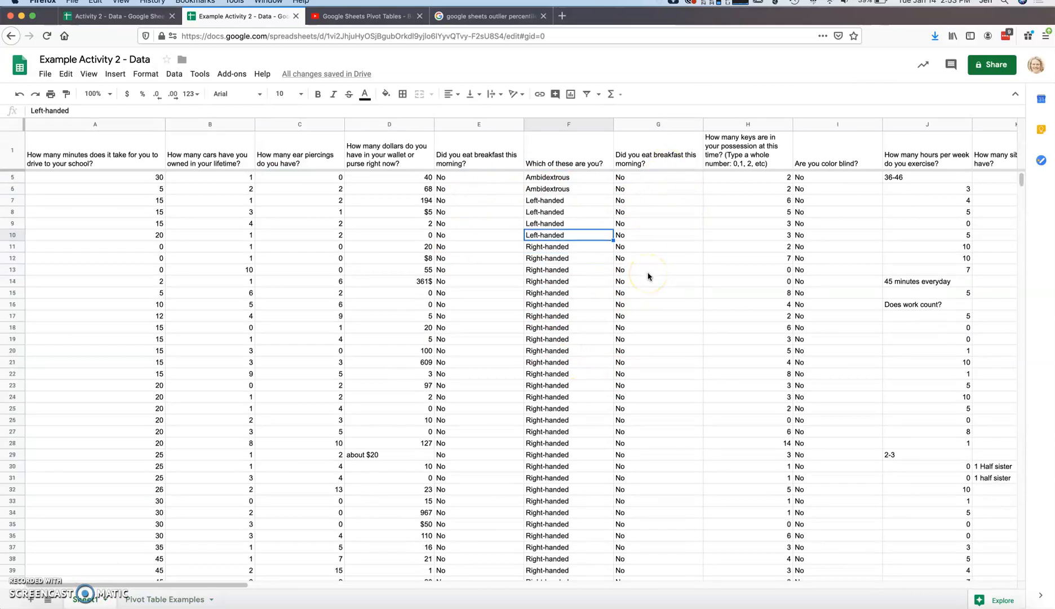
scroll(807, 294, "down", 1)
scroll(808, 295, "down", 15)
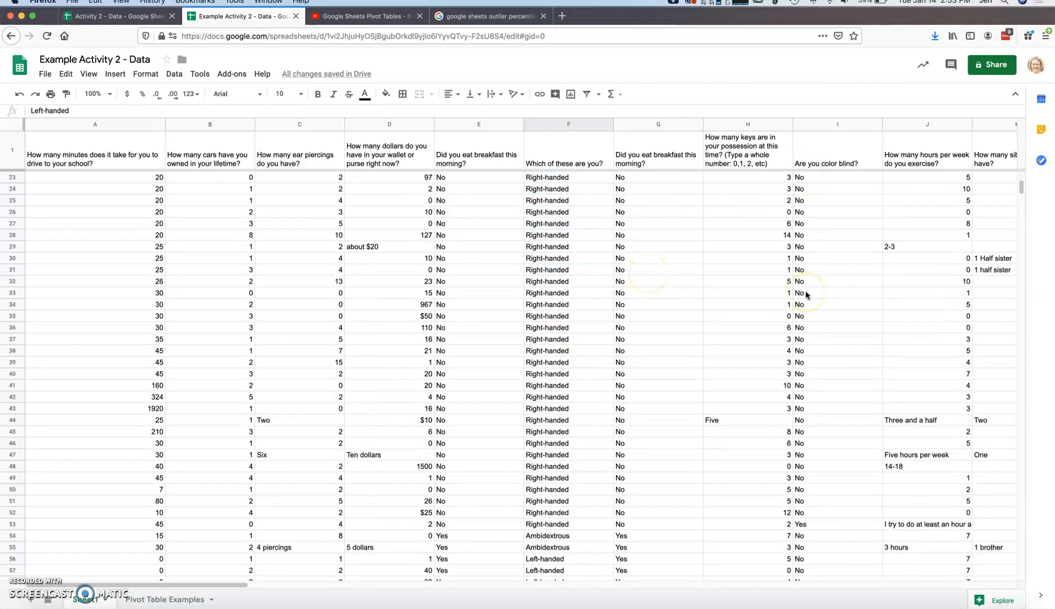
scroll(808, 294, "down", 16)
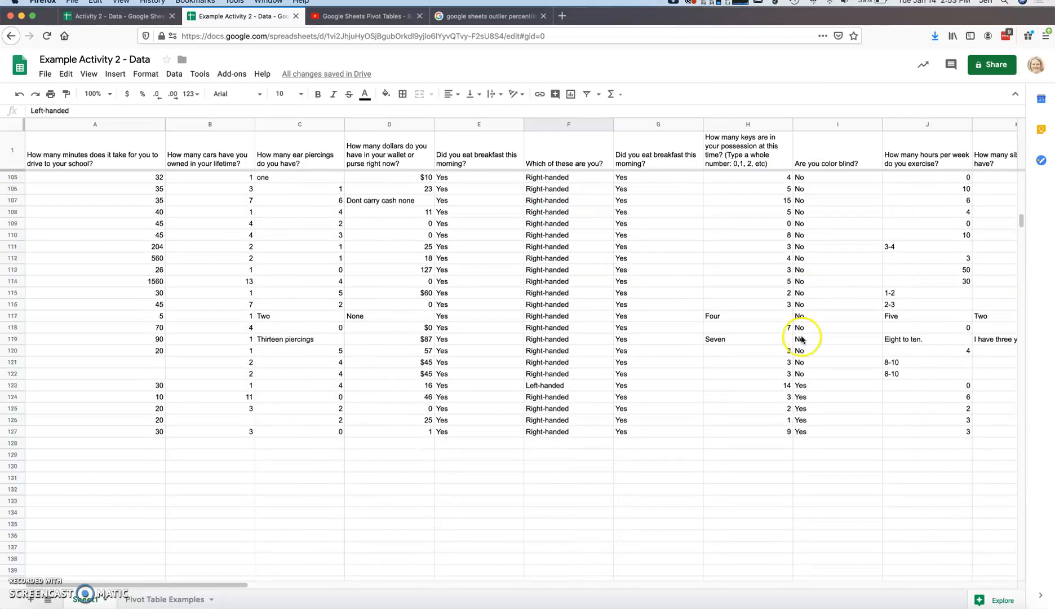
left_click_drag(812, 385, 813, 433)
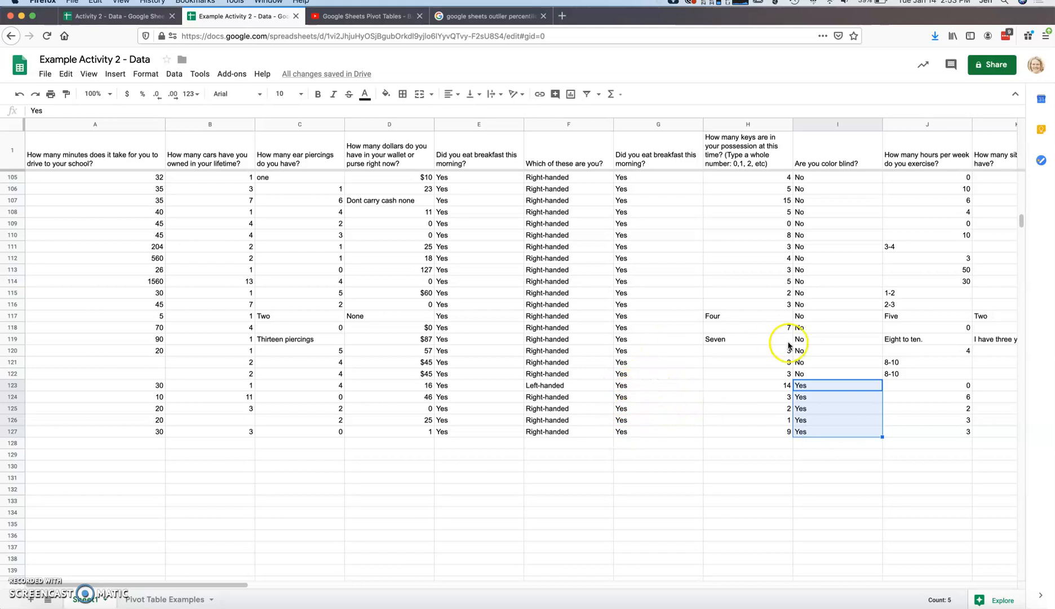
Locate the color-blind respondent in row 53 of Sheet1 and check that person's breakfast answer in column G.
scroll(854, 263, "up", 10)
scroll(857, 271, "up", 6)
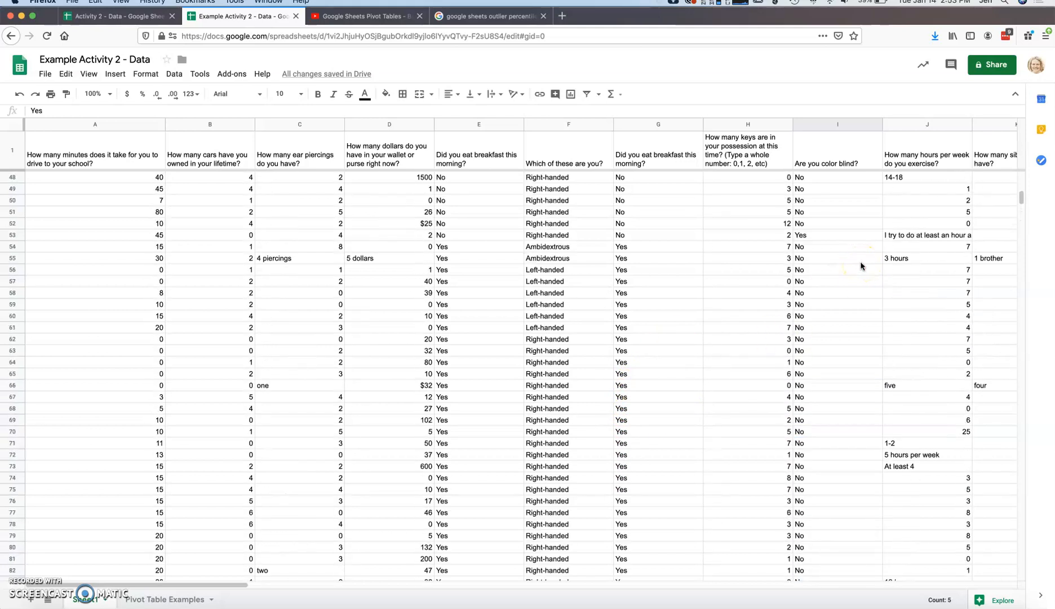
left_click(834, 375)
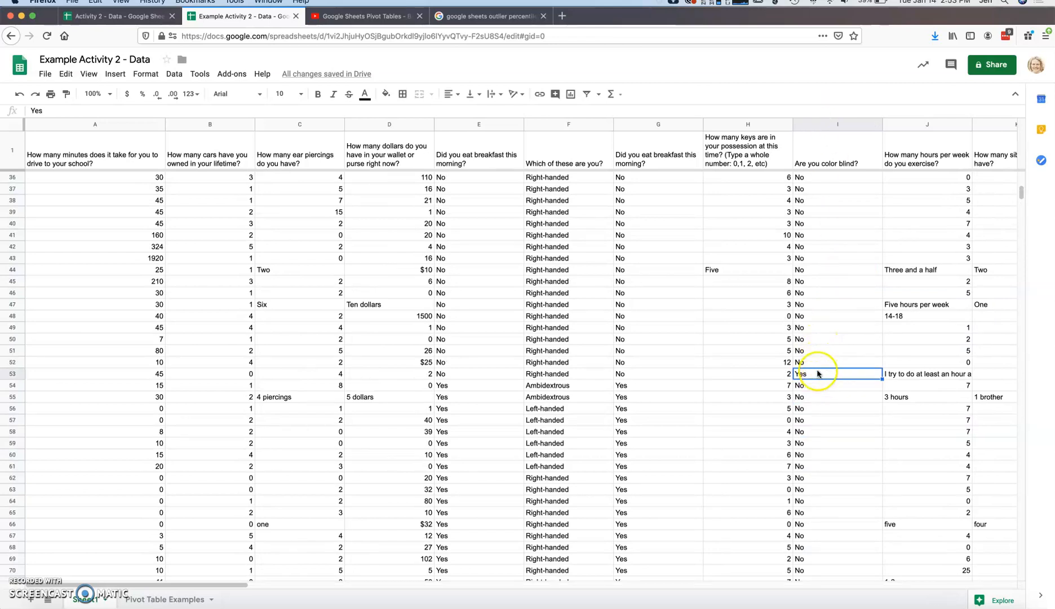
left_click(652, 374)
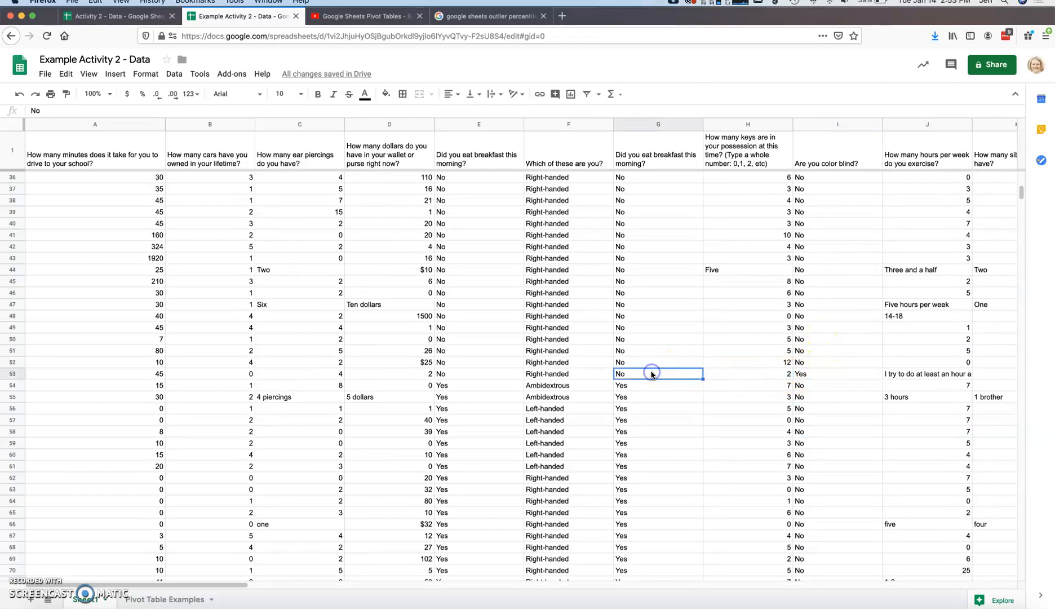
Return to the Pivot Table Examples sheet and compare the values settings of the pivot tables starting at A1 and A13.
left_click(145, 598)
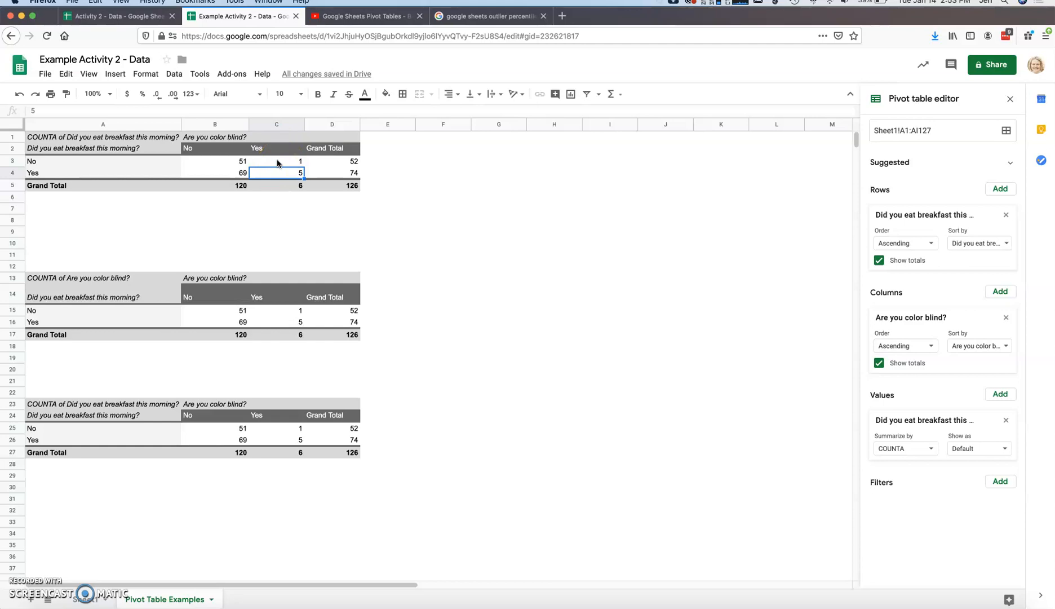
left_click(290, 162)
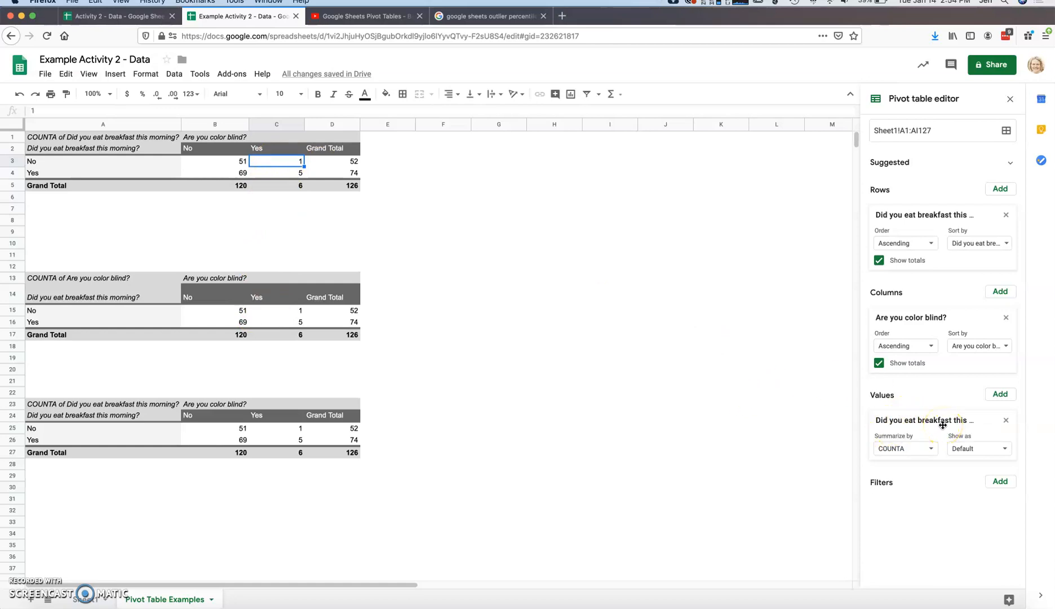
left_click(275, 312)
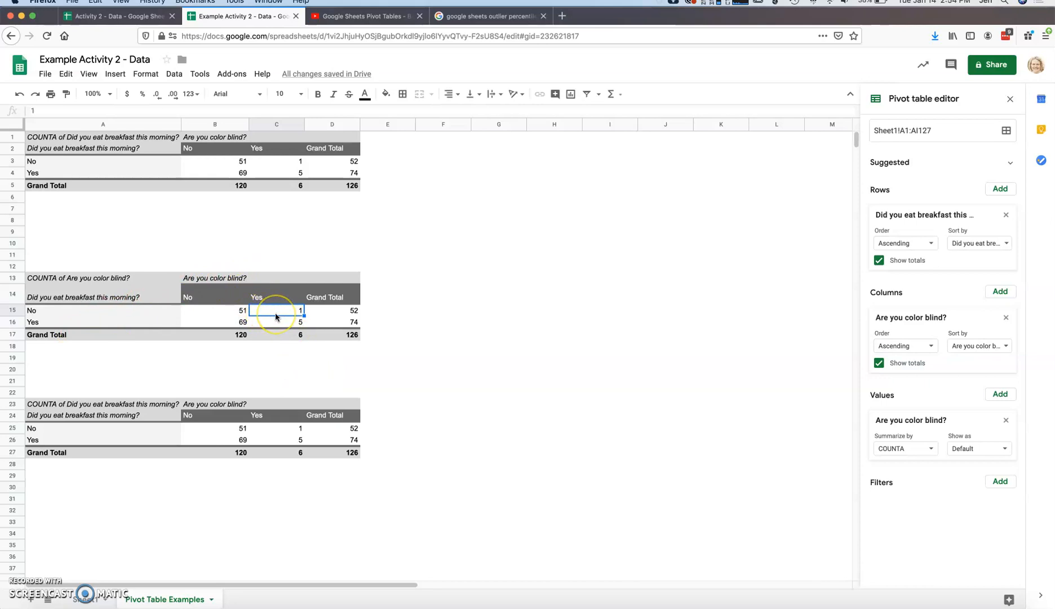
left_click(228, 311)
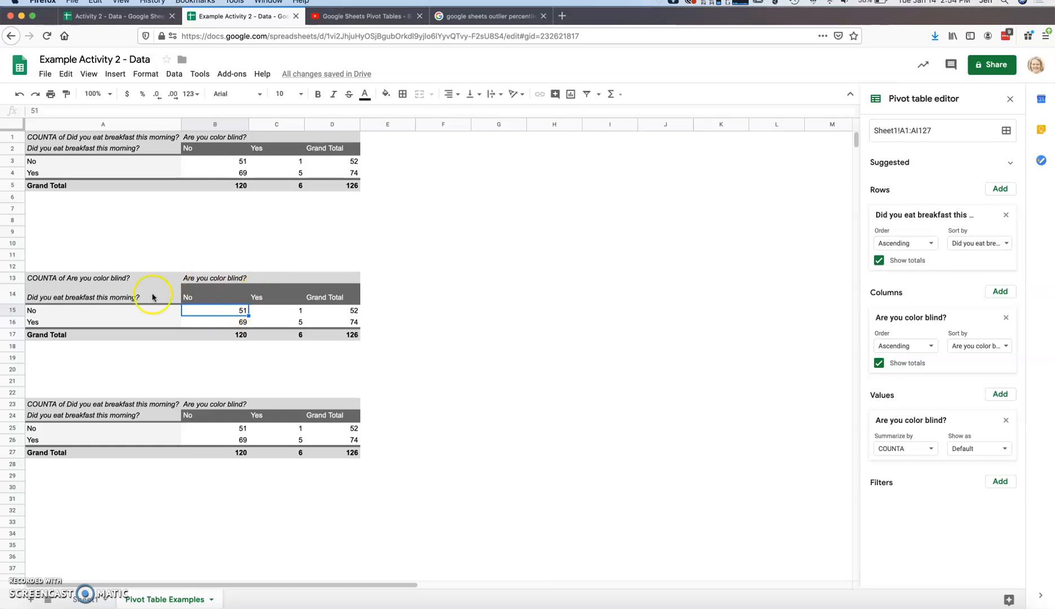
left_click(216, 314)
Show the values of the pivot table starting at A23 as % of grand total.
left_click(217, 430)
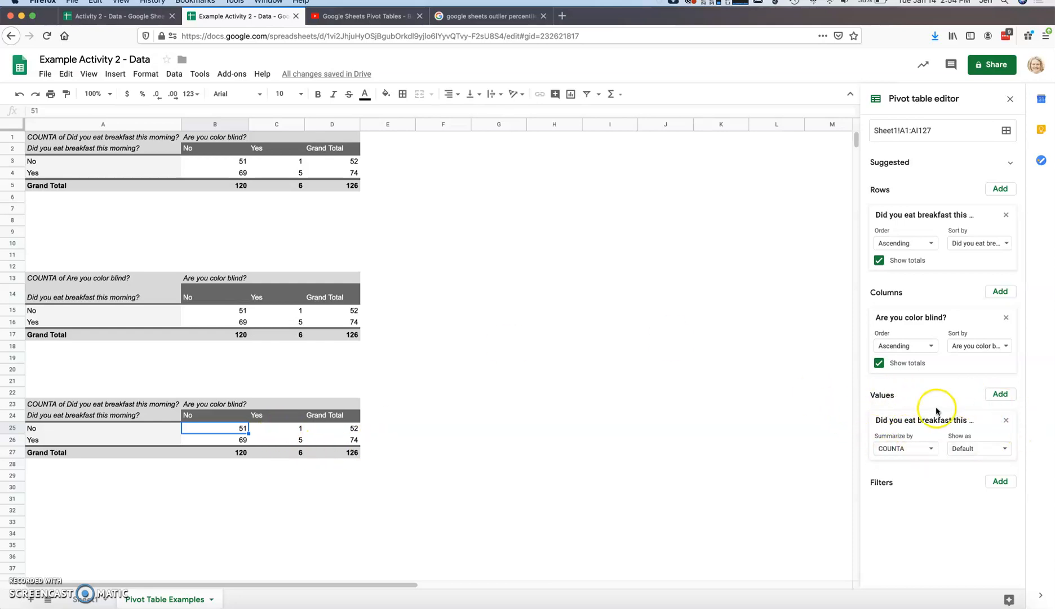
left_click(979, 452)
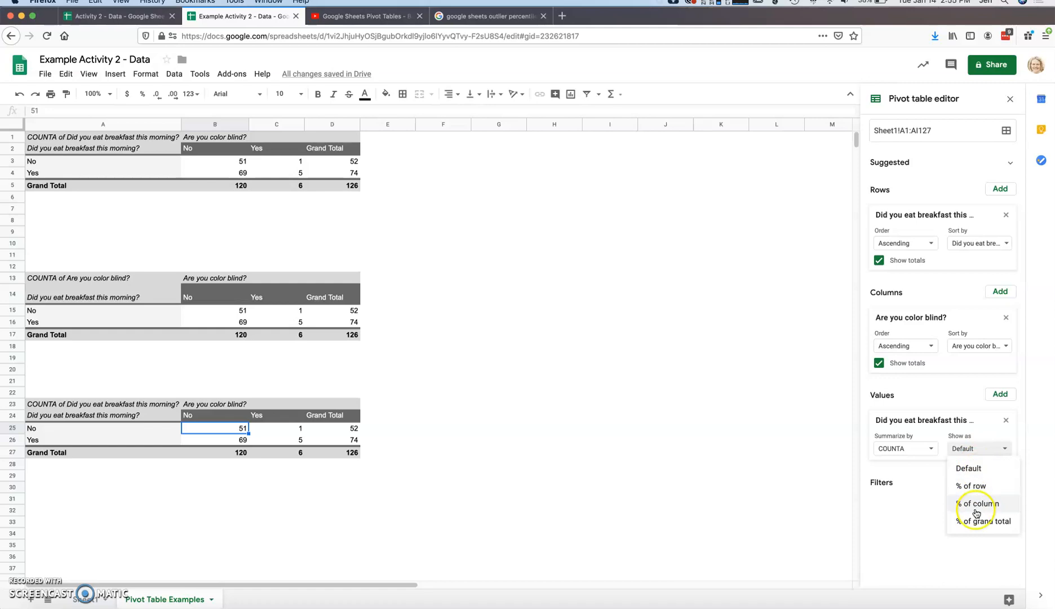
left_click(984, 526)
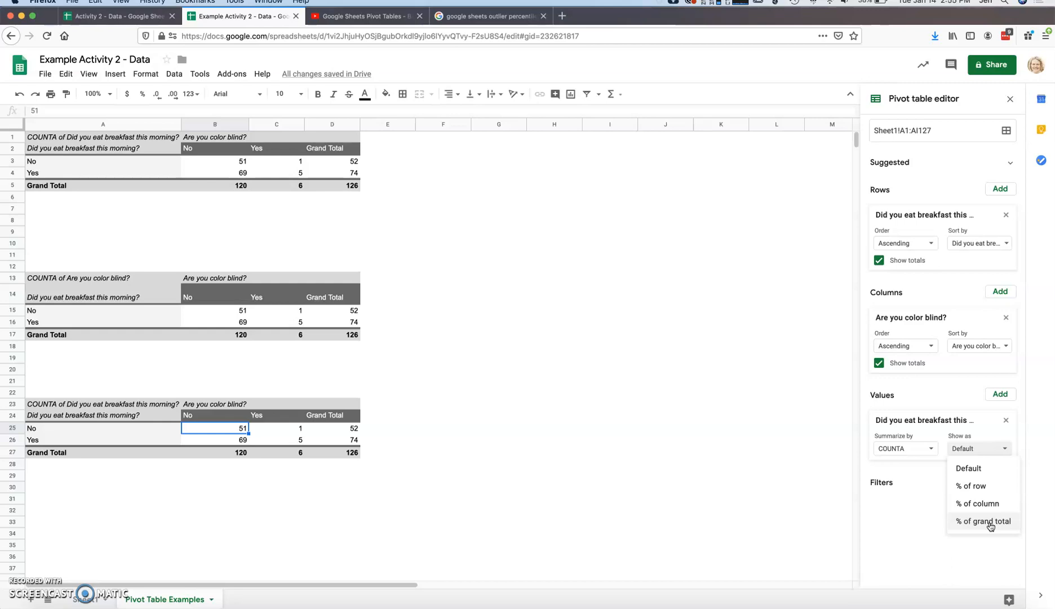
left_click(991, 525)
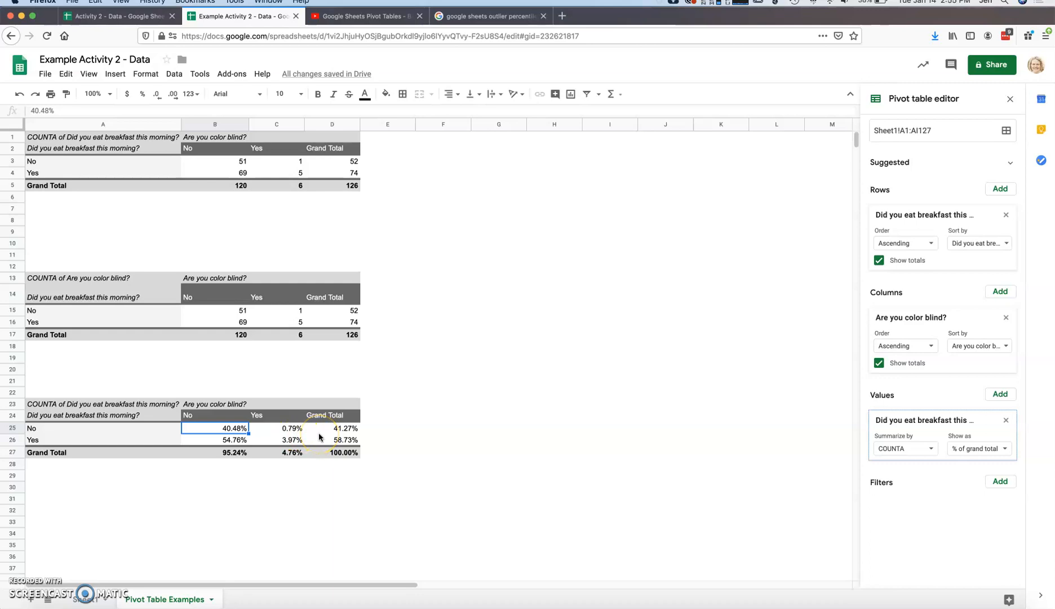
Calculate 1/126 in the Mac's Spotlight search to verify a grand-total percentage, and dismiss the search.
key("super+space")
type("1/126")
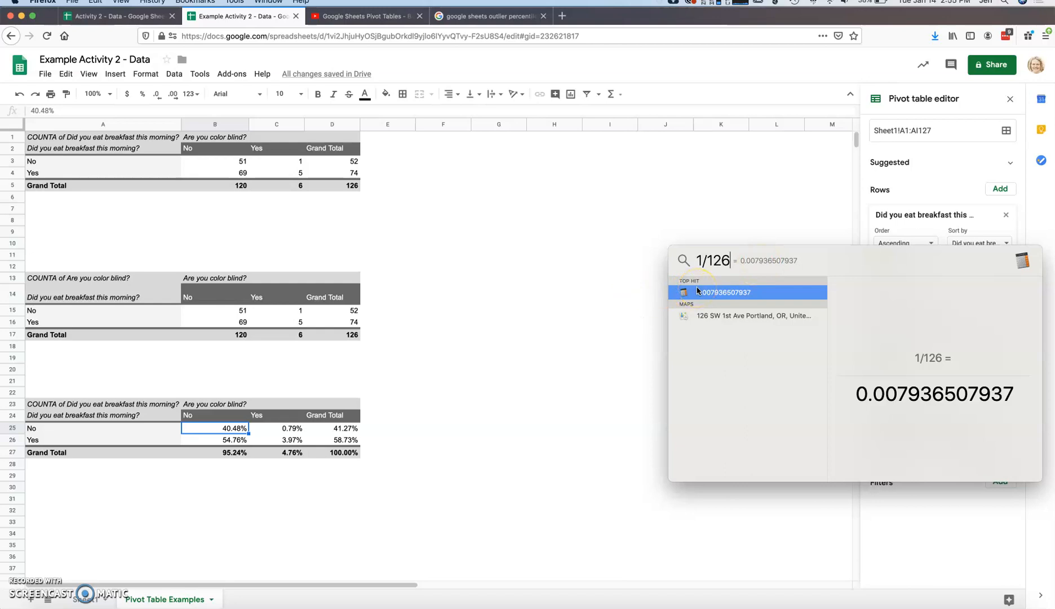
left_click(441, 338)
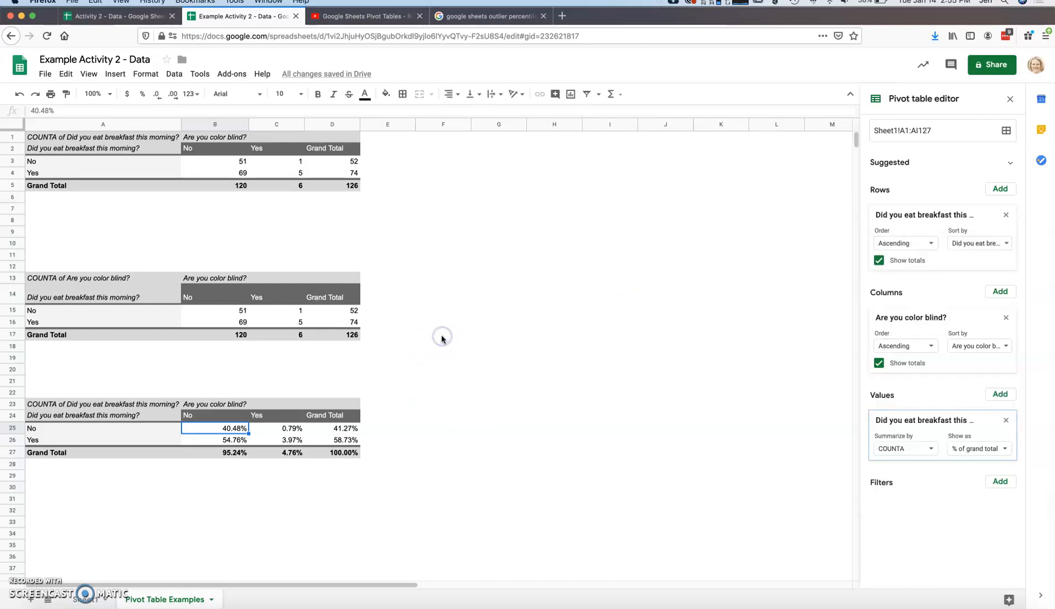
Examine the four breakfast and color-blindness percentages in B25:C26 and their sum.
left_click(289, 440)
left_click(241, 441)
left_click(238, 429)
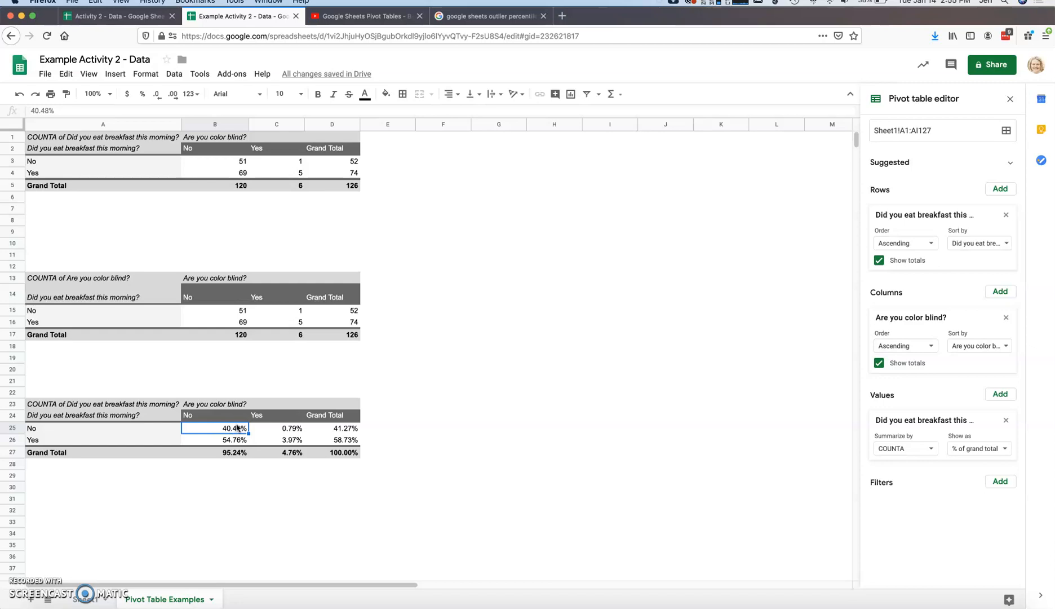
left_click(213, 429)
left_click_drag(213, 429, 288, 439)
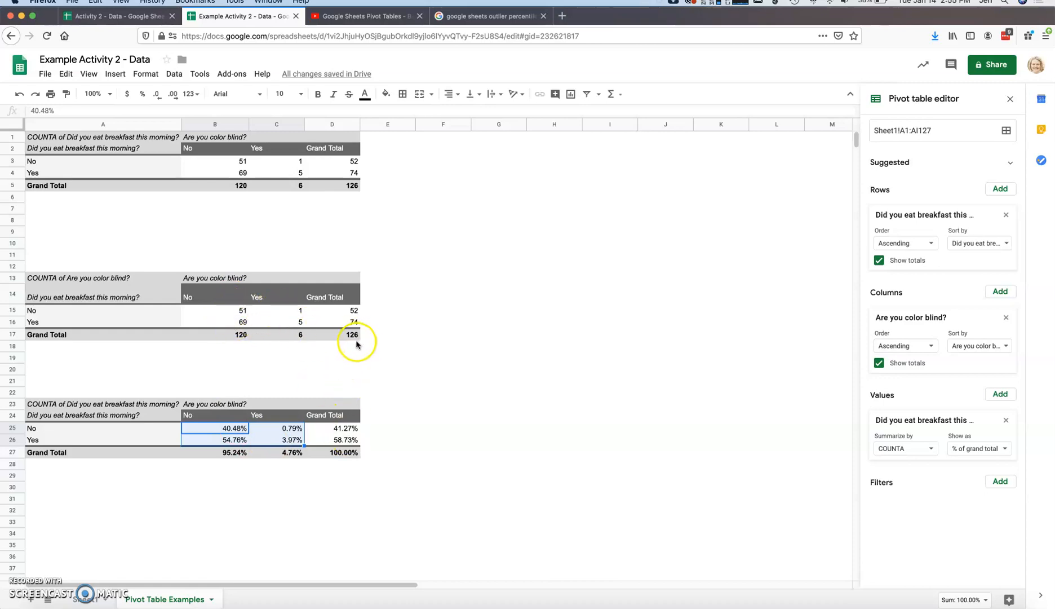
Check the overall grand total in D27, the row totals in D25:D26 and the column totals in B27:C27.
left_click(344, 452)
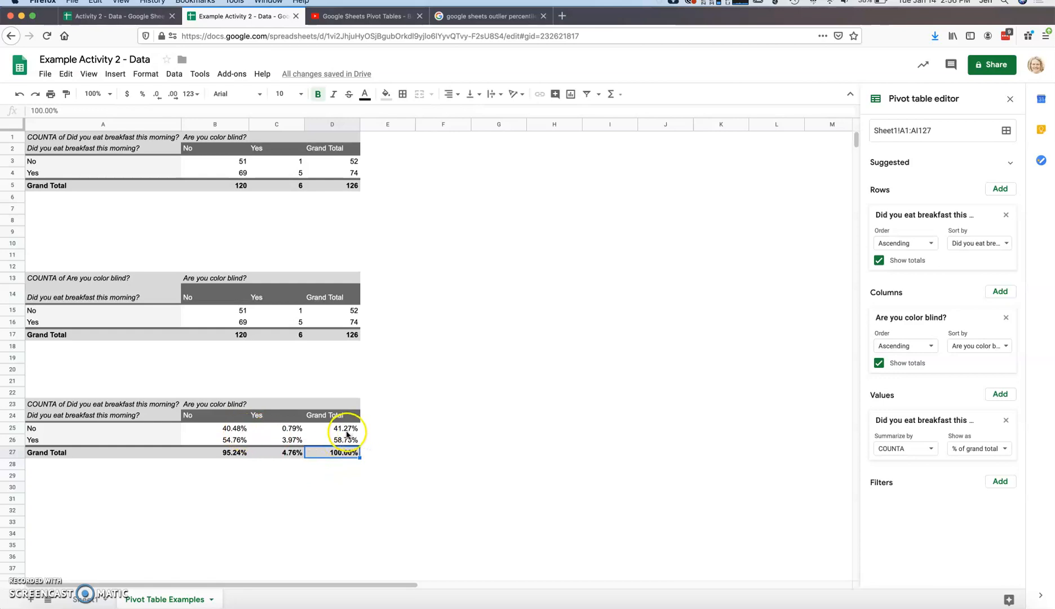
left_click_drag(349, 430, 346, 442)
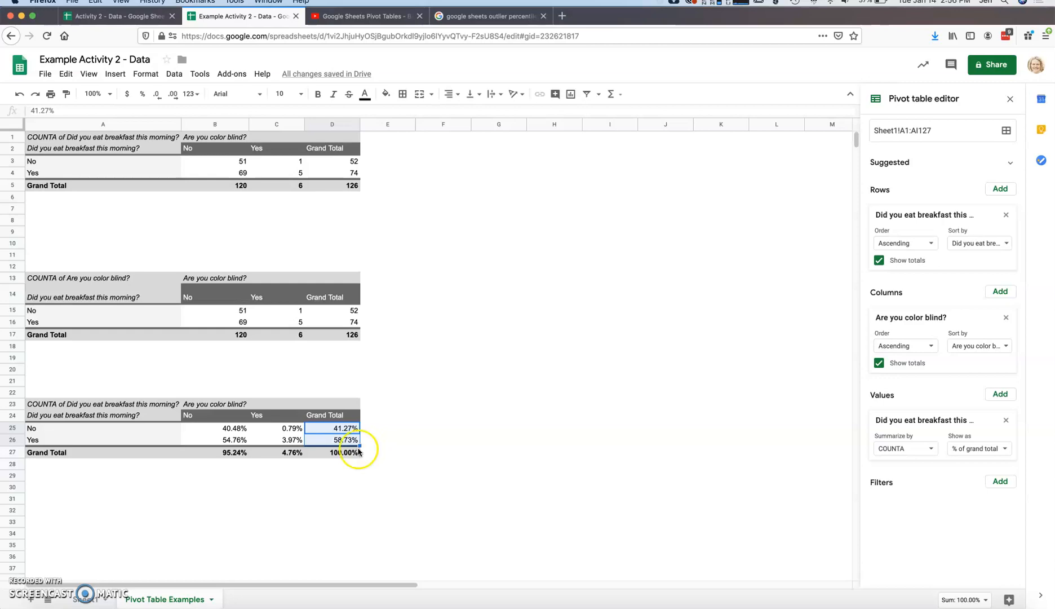
left_click(224, 452)
left_click_drag(255, 454, 274, 452)
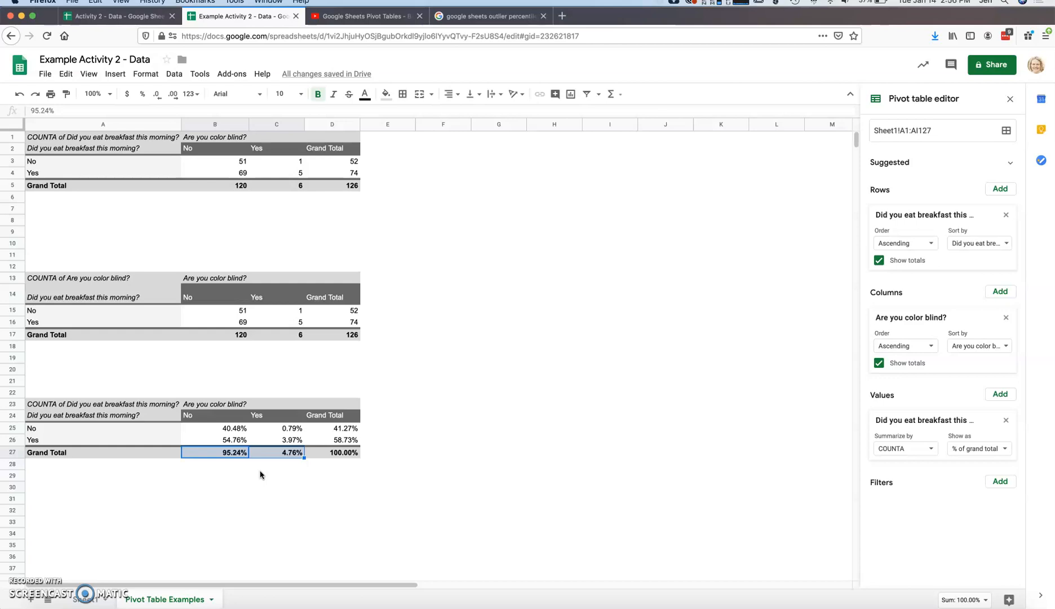
Change the values of the pivot table starting at A23 to show as % of row.
left_click(418, 442)
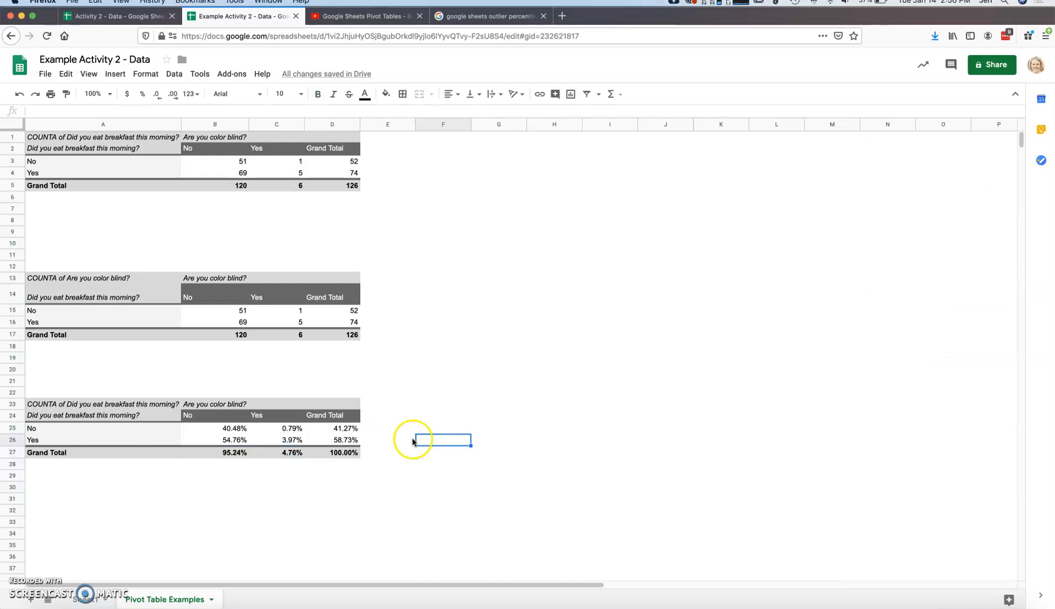
left_click(271, 431)
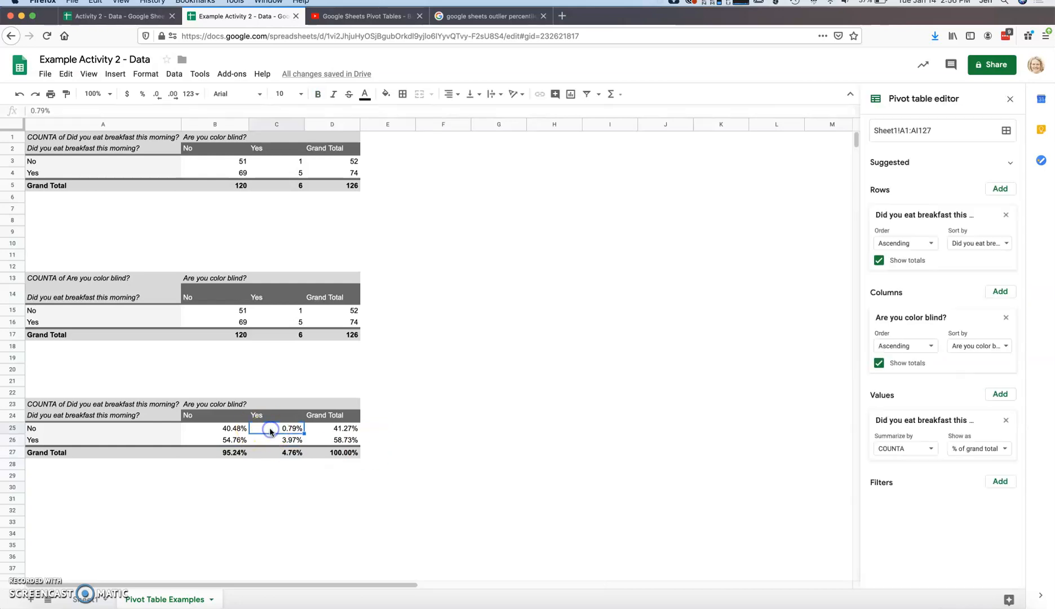
left_click(992, 451)
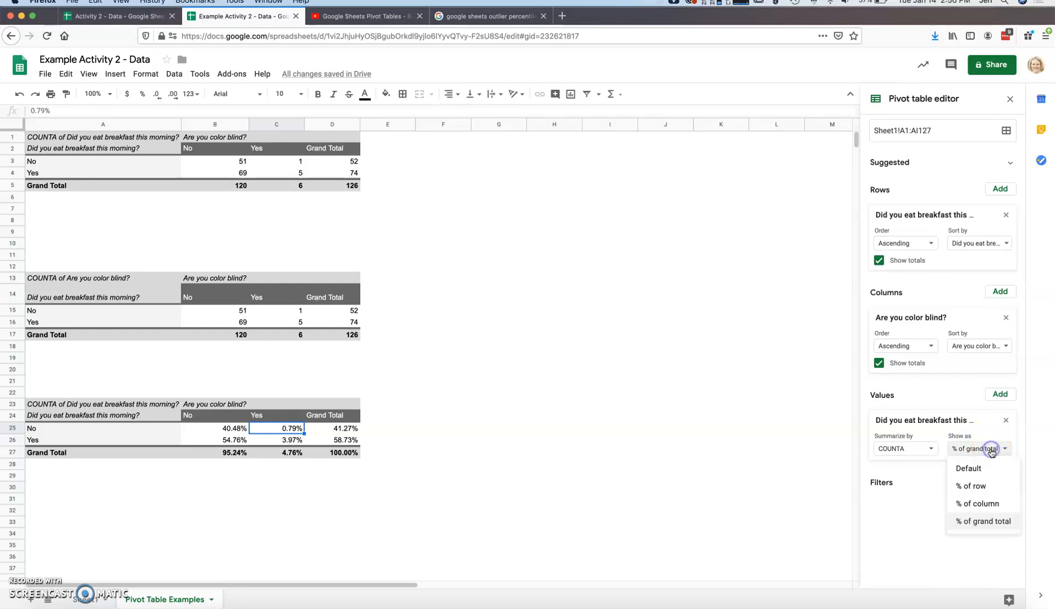
left_click(986, 488)
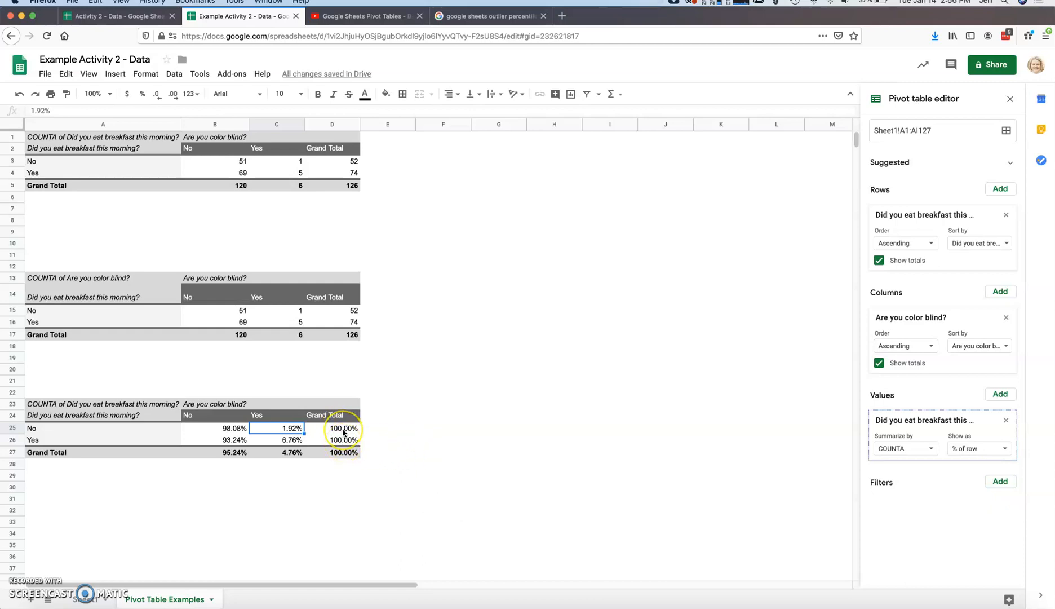
Examine the color-blindness row percentages for the breakfast "No" row and the "Yes" row.
left_click_drag(90, 427, 323, 427)
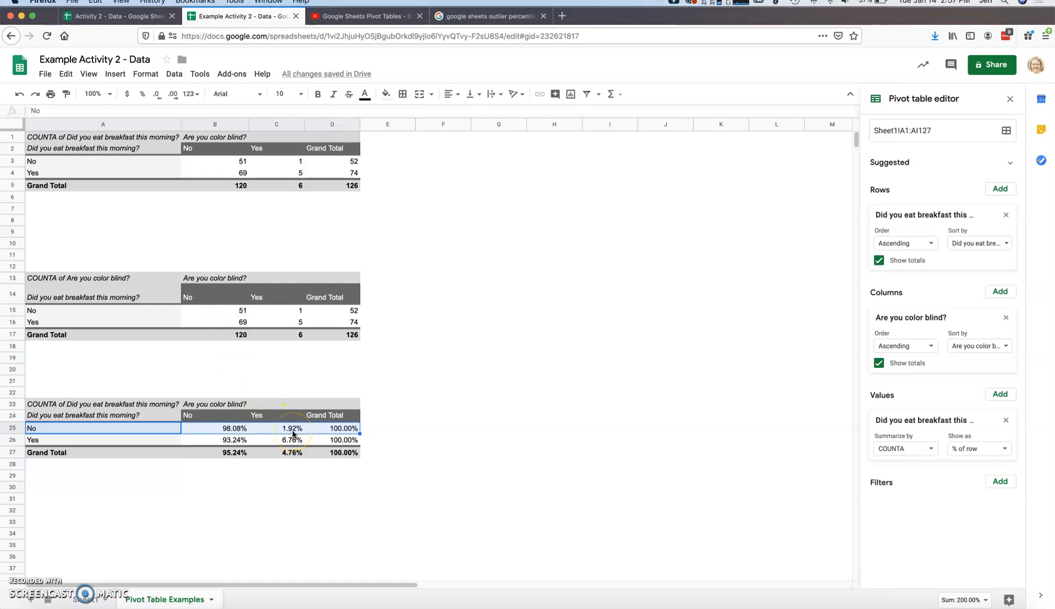
left_click(212, 440)
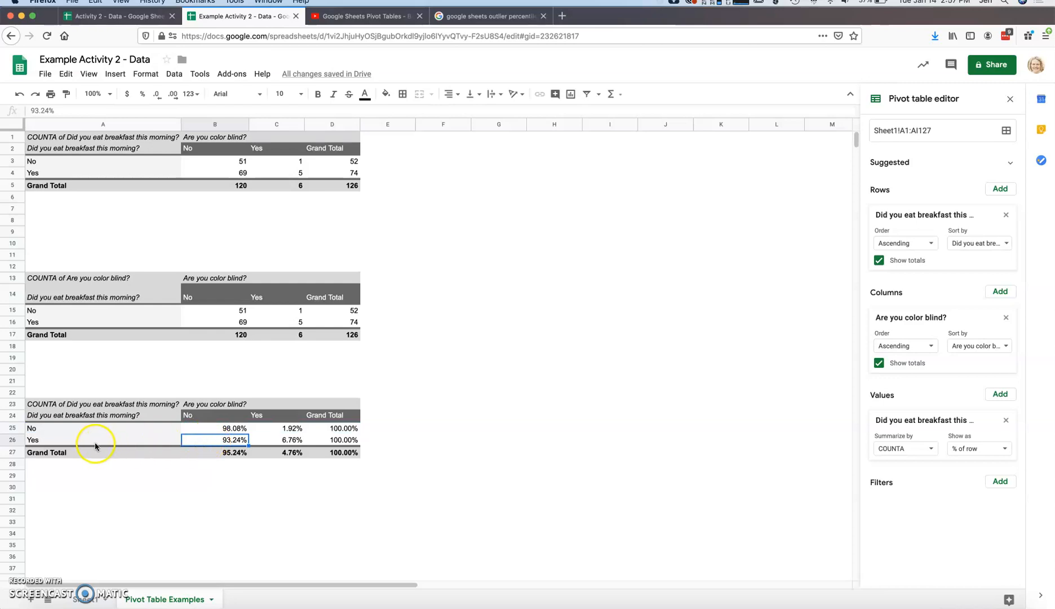
left_click(121, 440)
left_click_drag(212, 441, 279, 440)
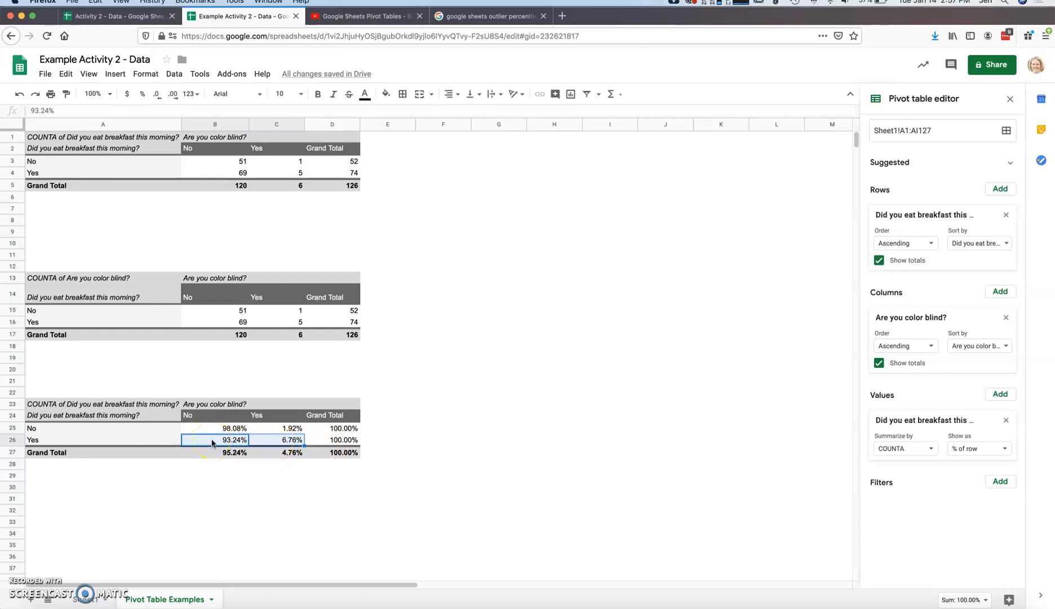
left_click(321, 439)
left_click_drag(348, 440, 134, 443)
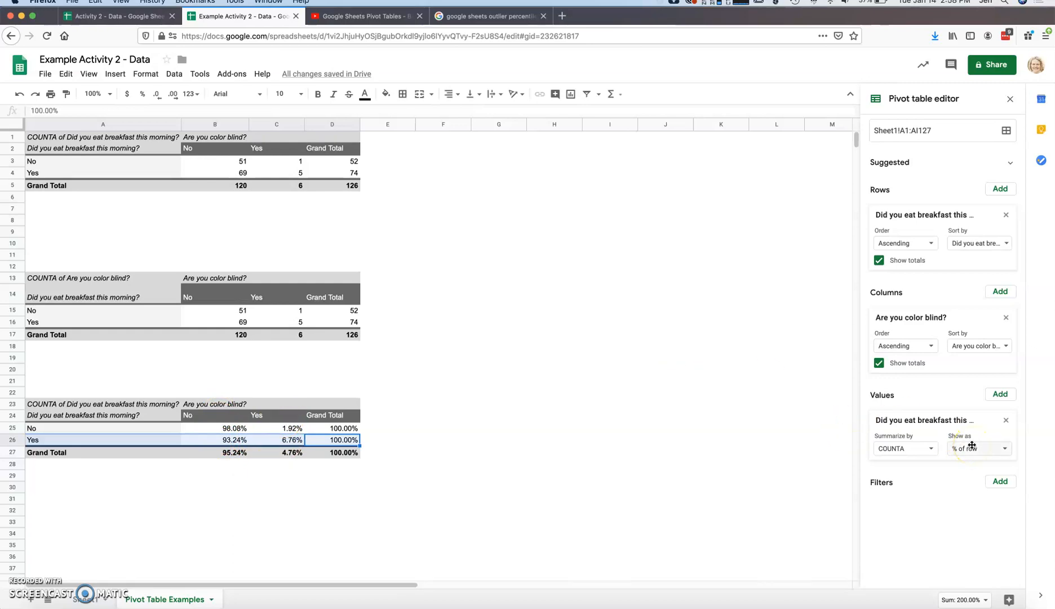
Change the values of the pivot table starting at A23 to show as % of column.
left_click(991, 448)
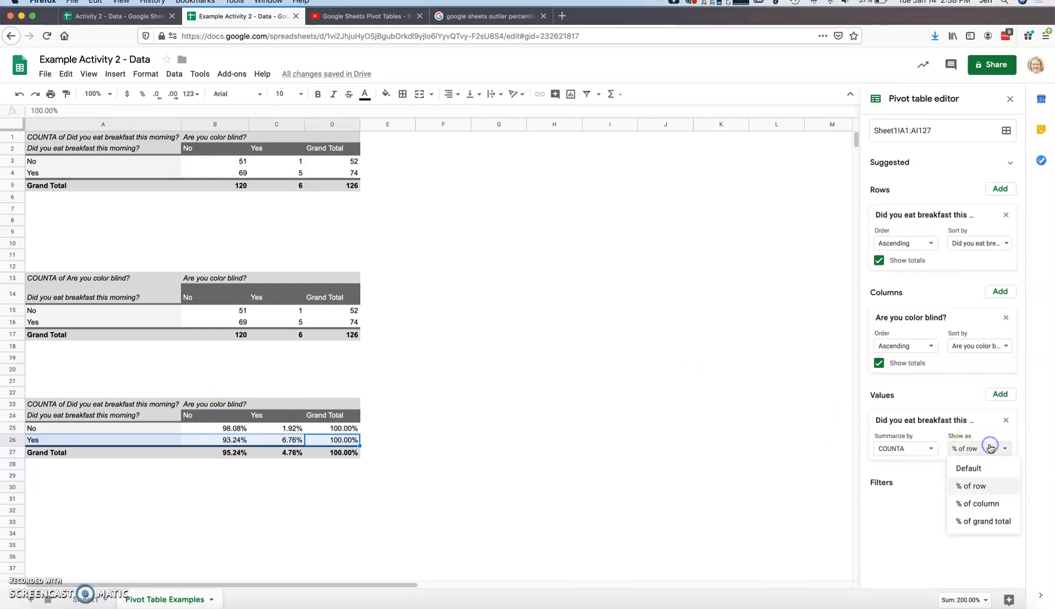
left_click(991, 503)
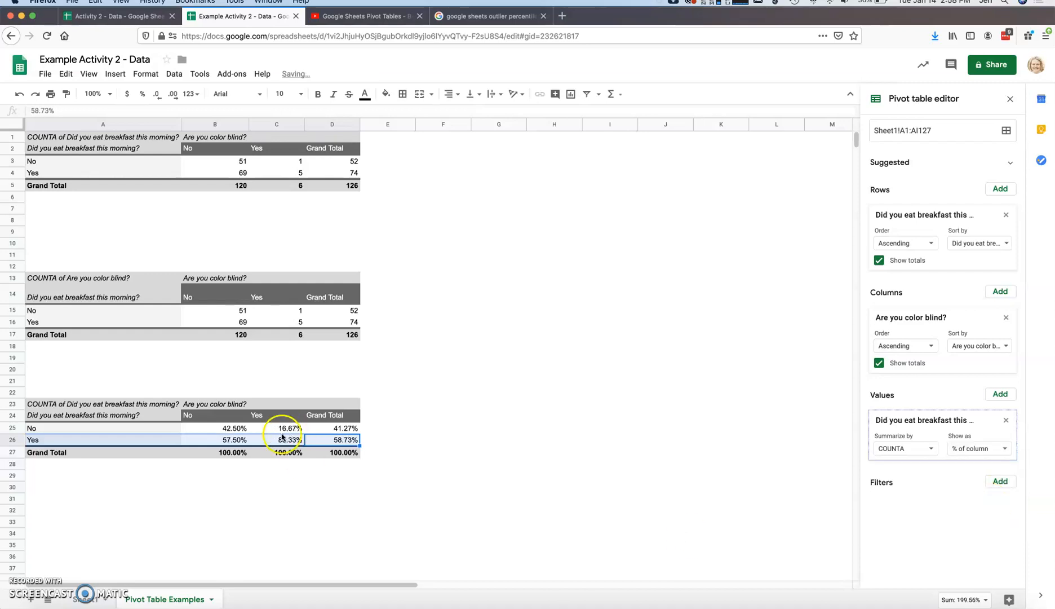
Compare the breakfast percentages within the color-blind "Yes" column and the "No" column, C24:C27 and B24:B27.
left_click(231, 454)
left_click_drag(284, 416, 281, 454)
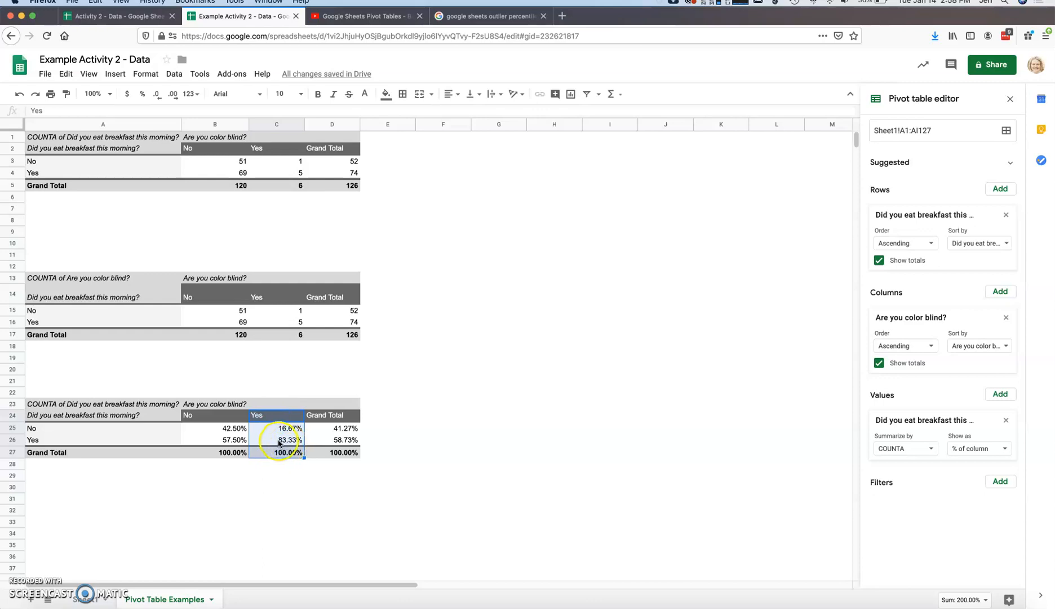
left_click(224, 418)
left_click_drag(223, 417, 219, 451)
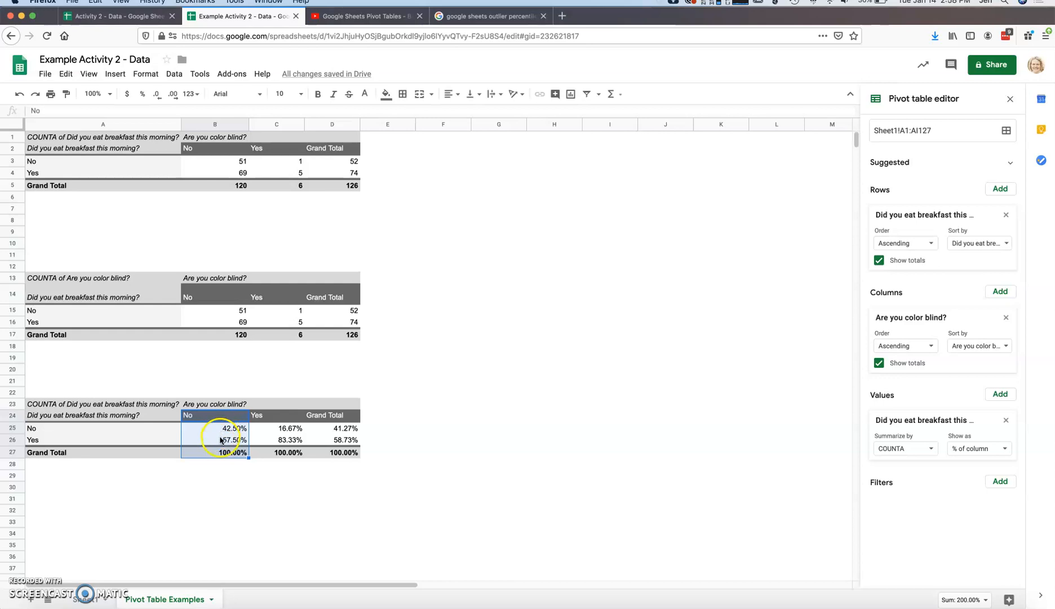
left_click(280, 440)
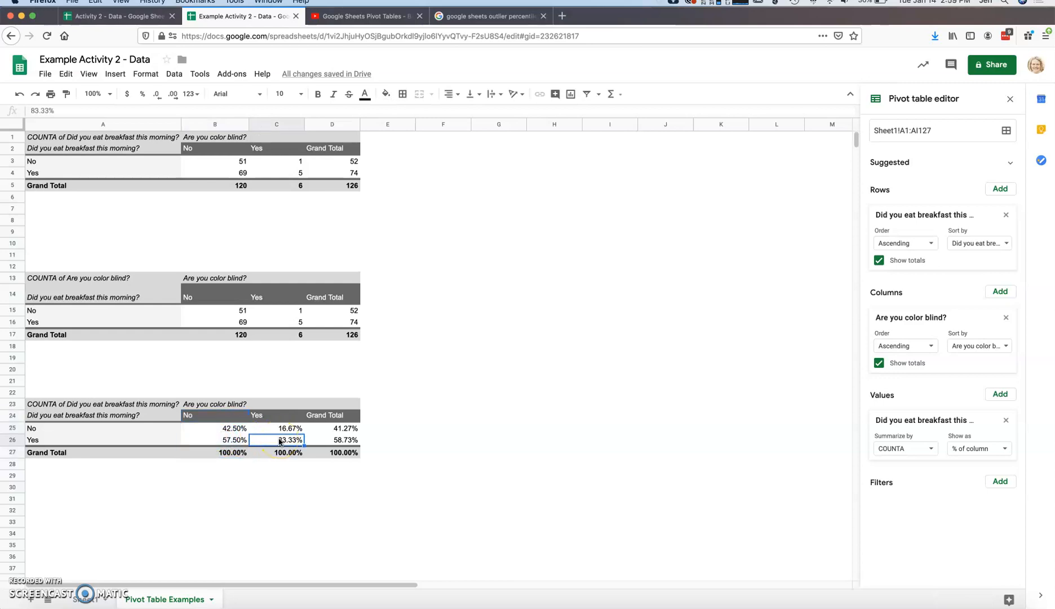